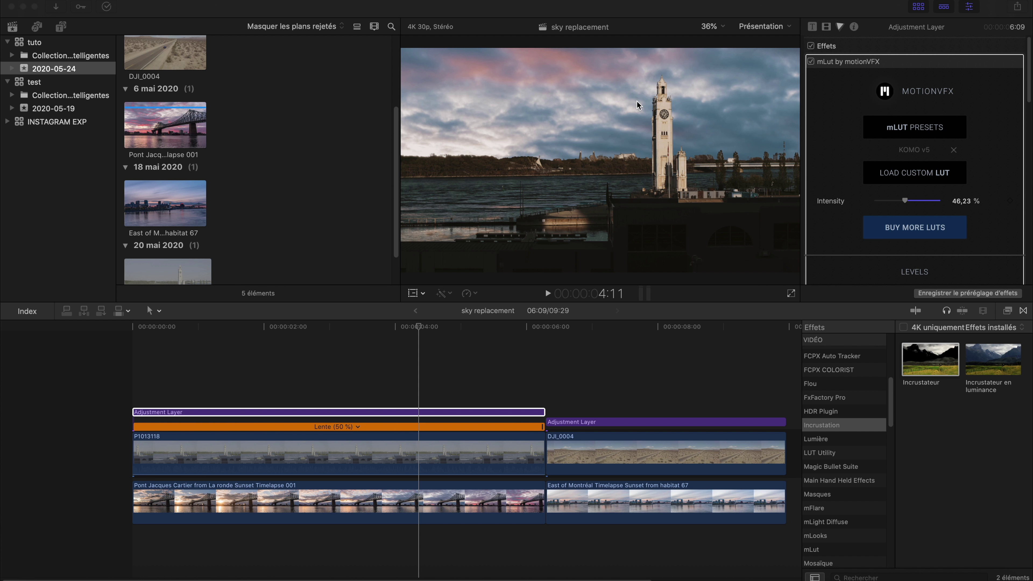
Play the project full screen from the start, stopping on the desert drone clip.
key(super+shift+f)
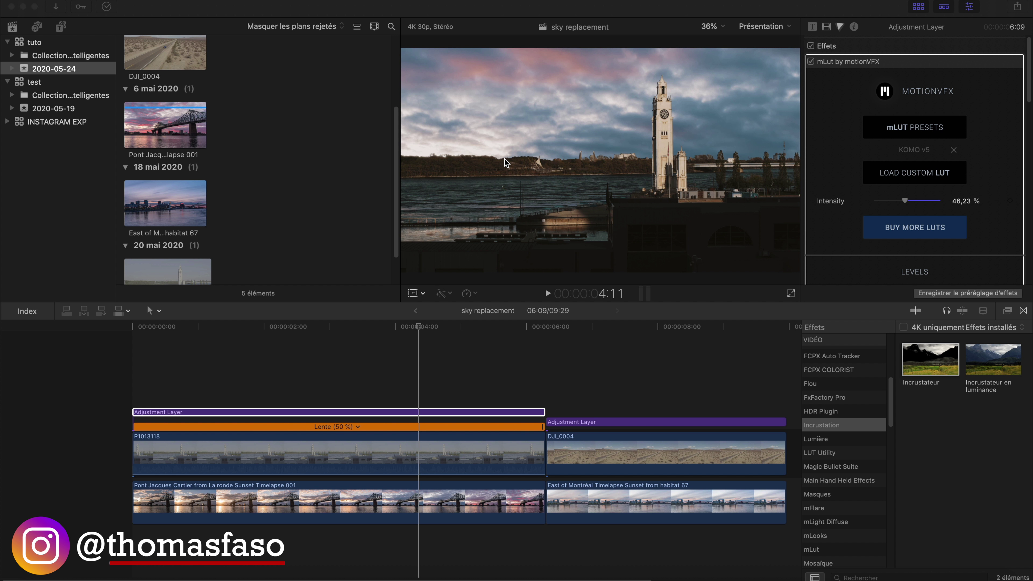
click(135, 351)
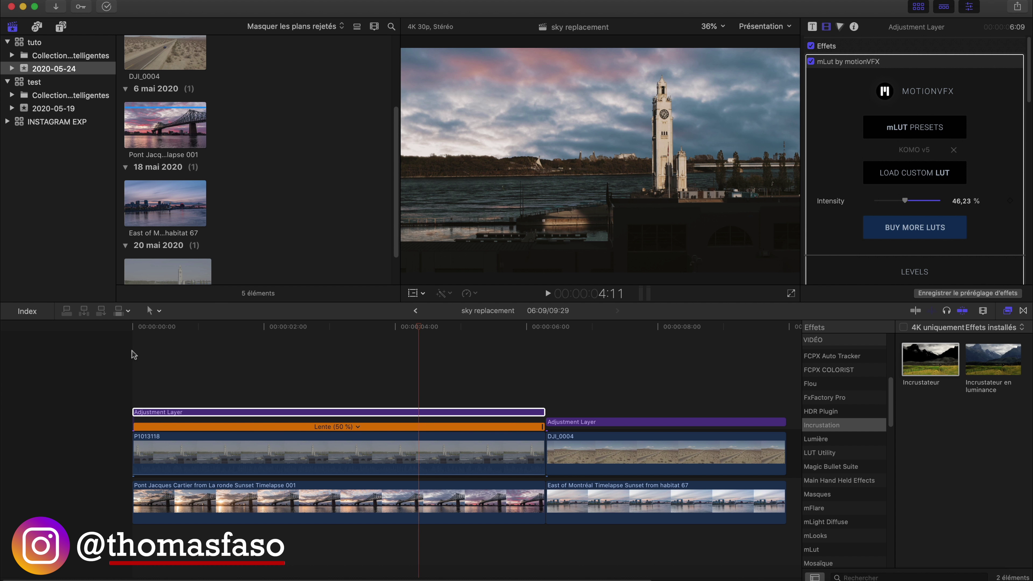
key(space)
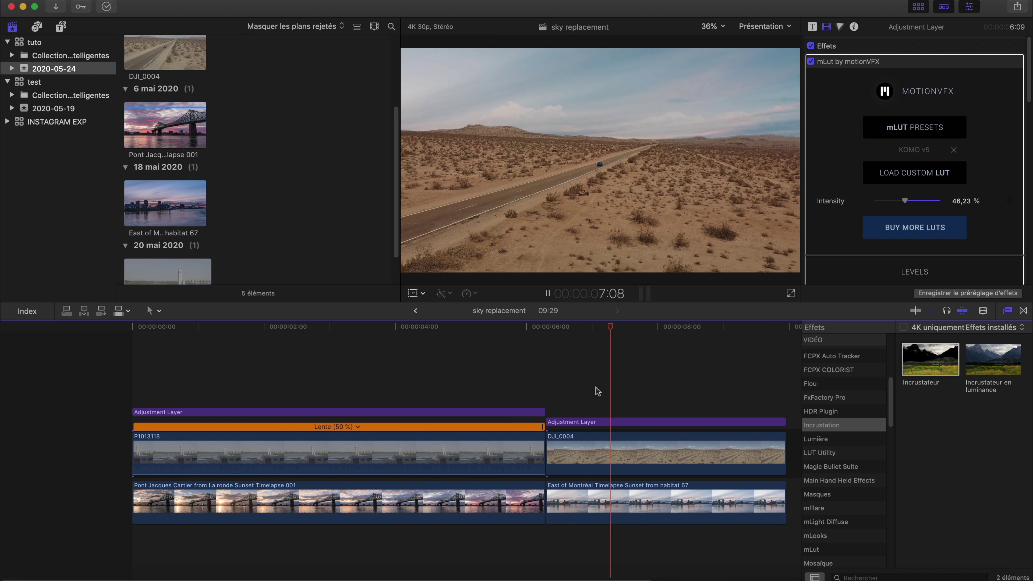
click(577, 358)
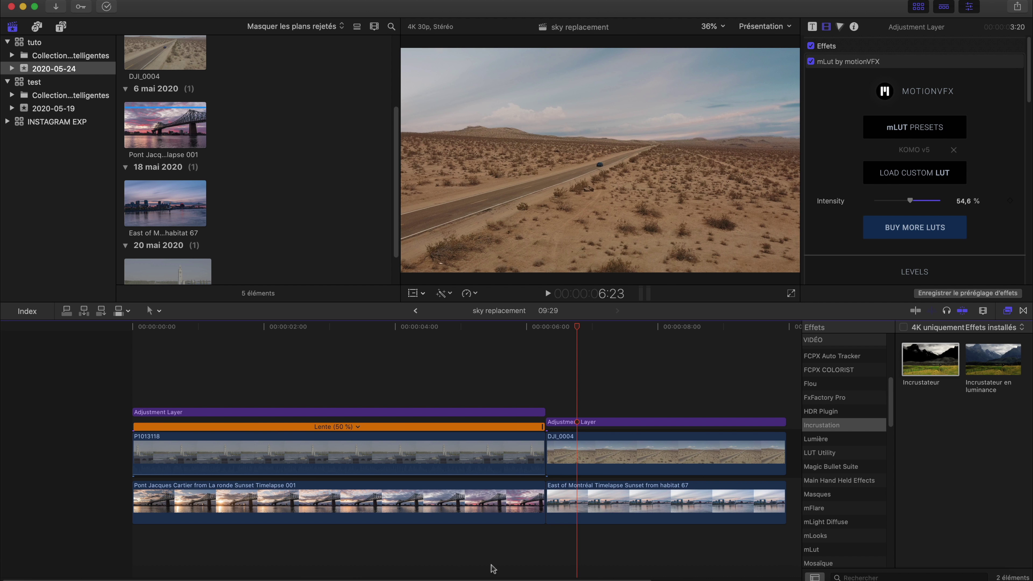
Add the P1013118 clock-tower clip to the end of the timeline.
scroll(494, 569, right, 5)
scroll(158, 203, down, 2)
drag(166, 234, 577, 409)
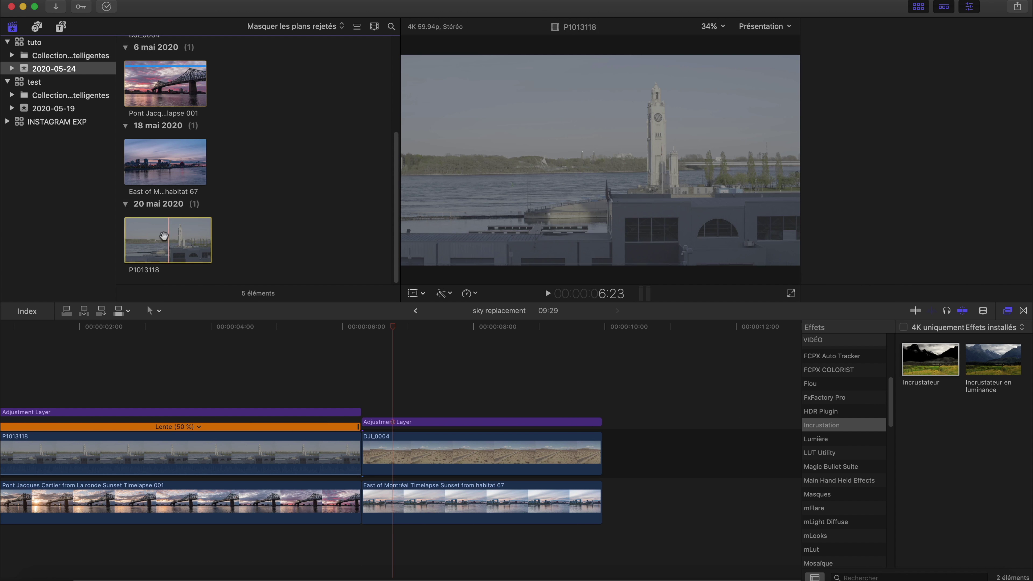
drag(643, 443, 645, 445)
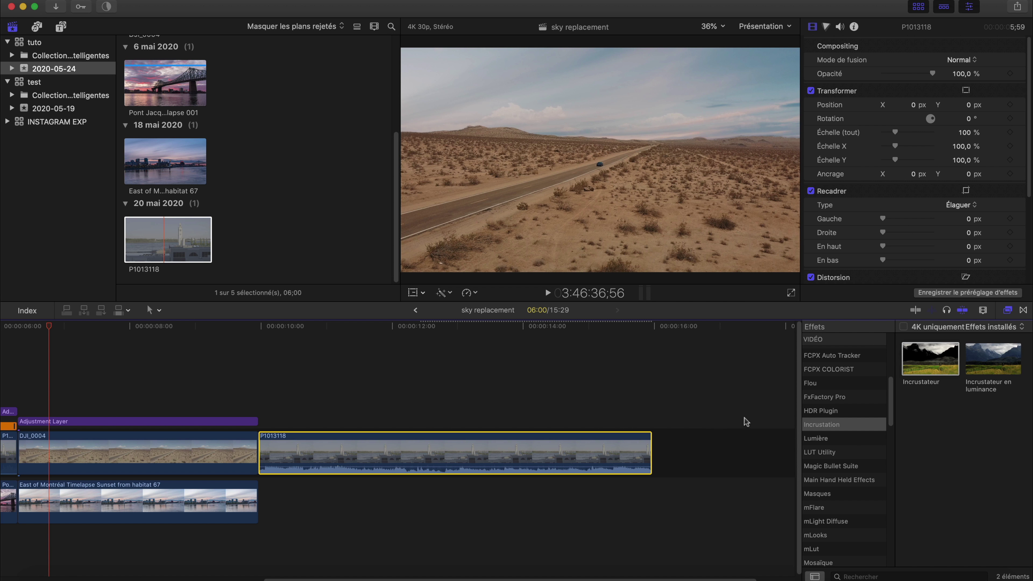
Slow P1013118 to 50 % speed and move the playhead inside the clip.
key(super+r)
click(480, 426)
mouse_move(528, 436)
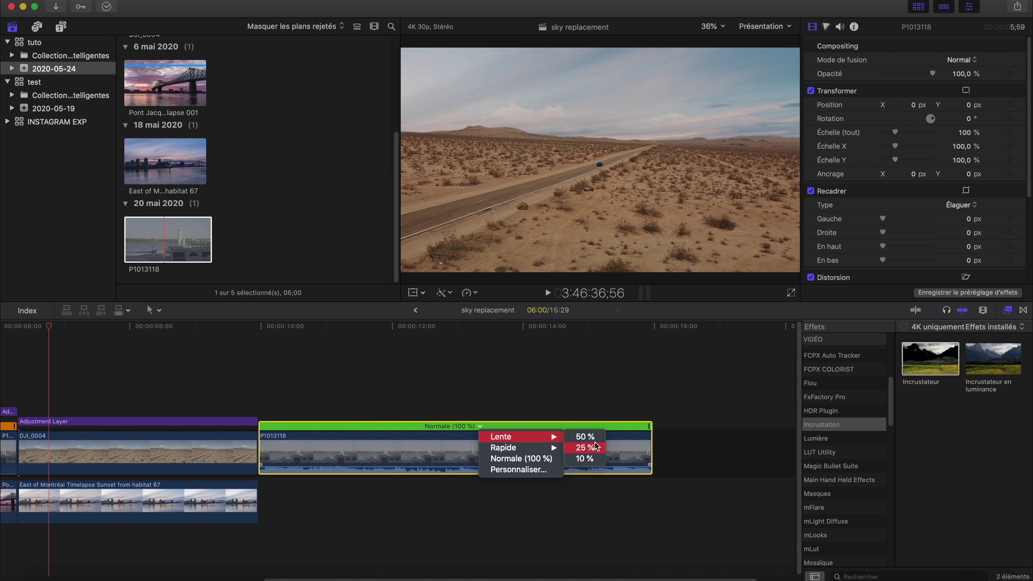
click(585, 436)
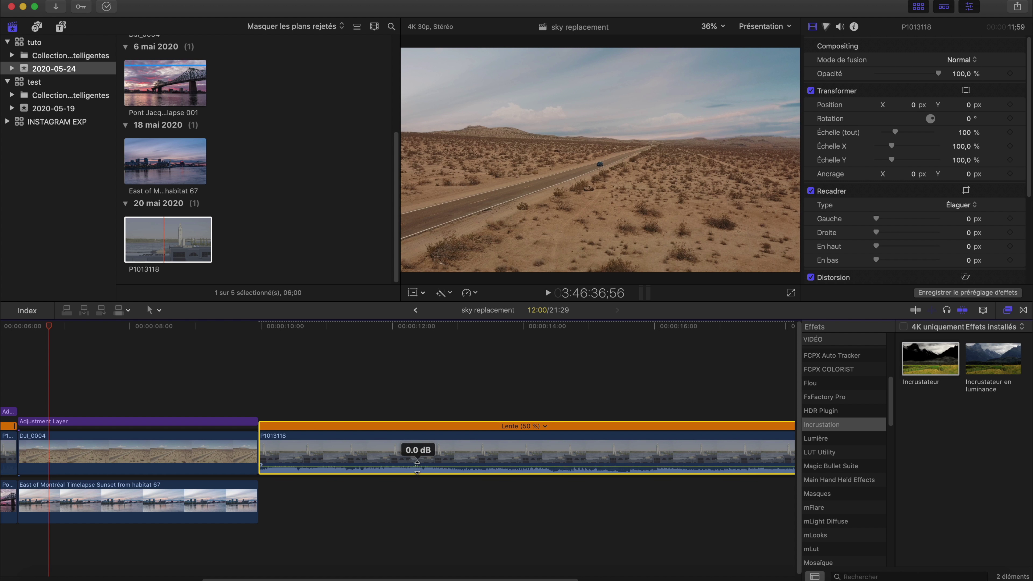
click(447, 454)
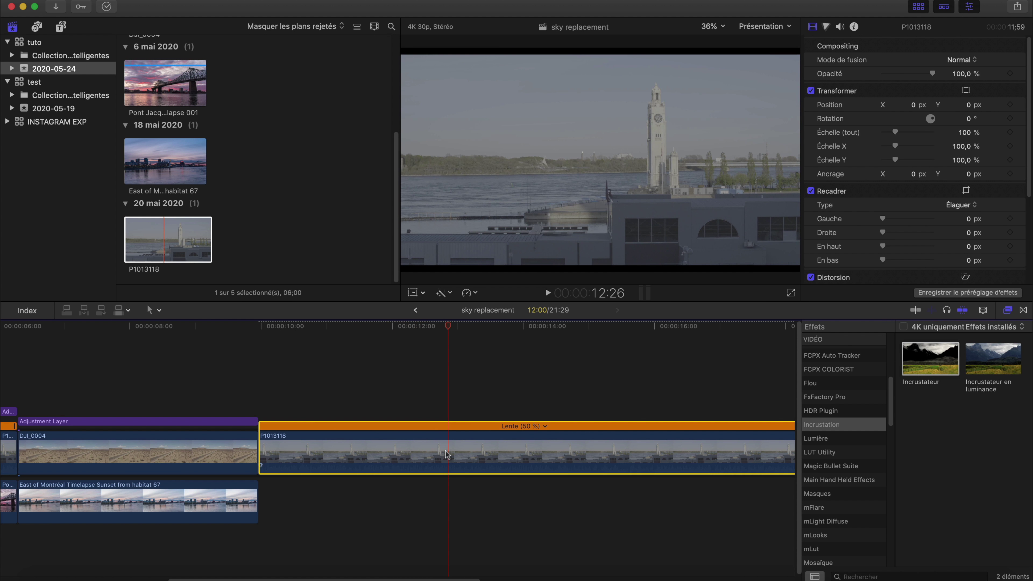
scroll(819, 242, down, 4)
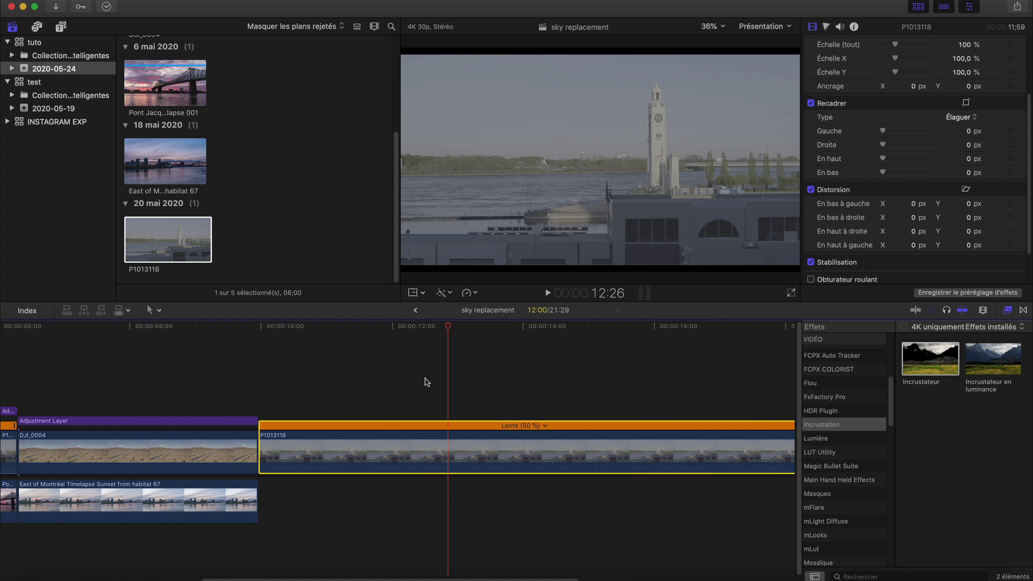
Place the East of Montréal sunset timelapse beneath the P1013118 clip.
click(176, 99)
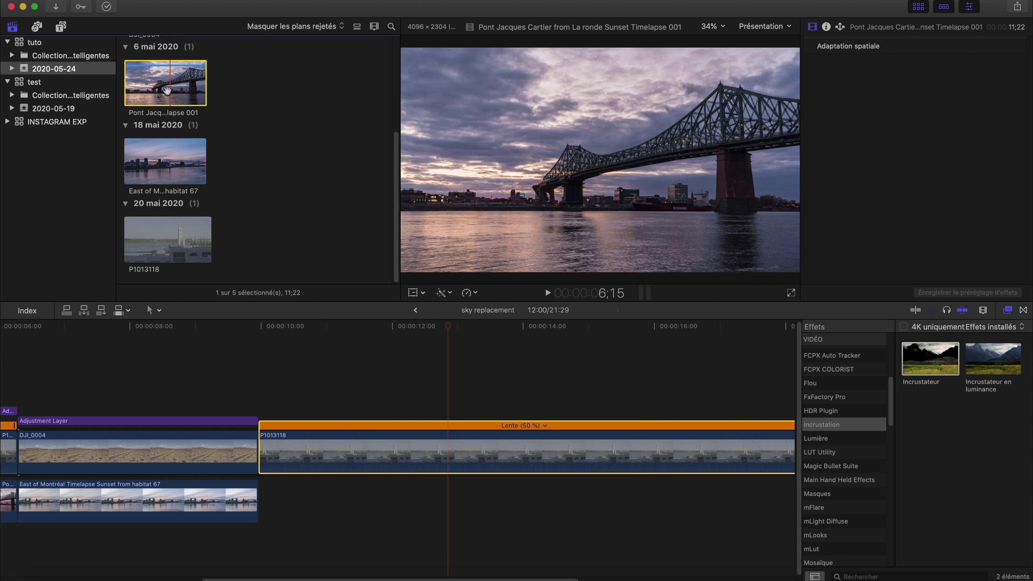
click(162, 167)
drag(161, 168, 287, 571)
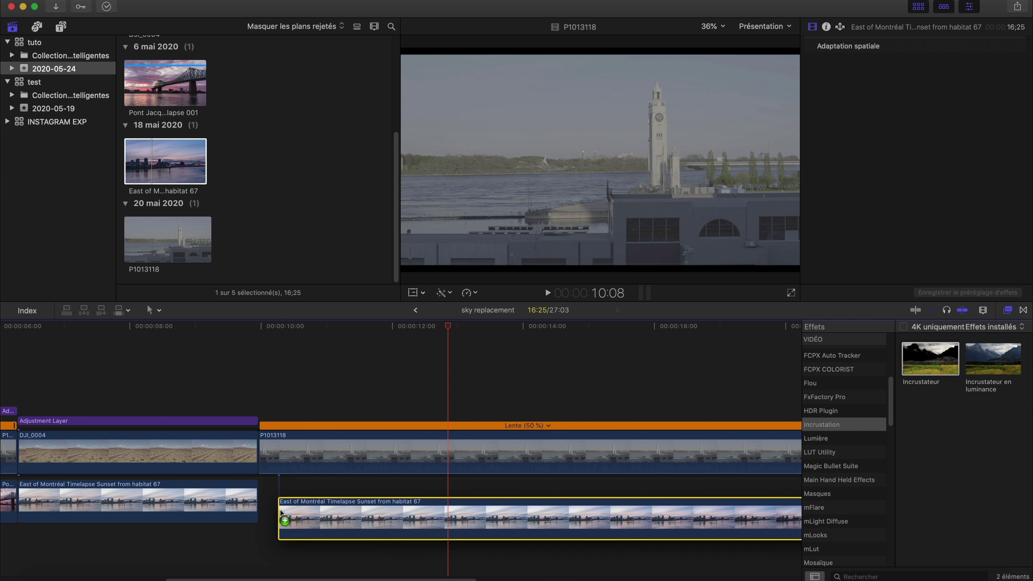
scroll(287, 571, right, 10)
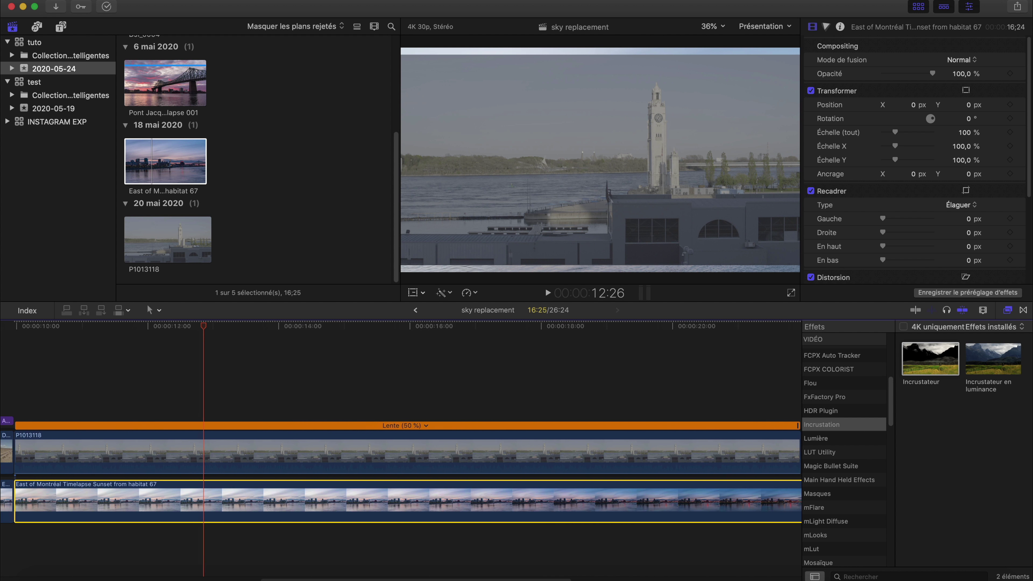
Cut both stacked clips at the same point and delete their leftover tails.
key(b)
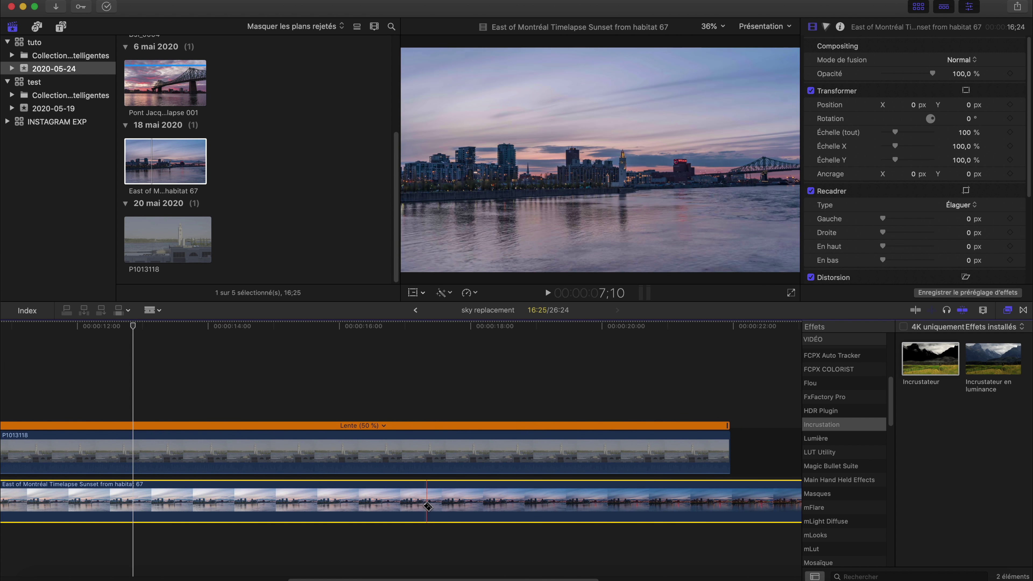
shift+click(423, 452)
key(a)
click(458, 452)
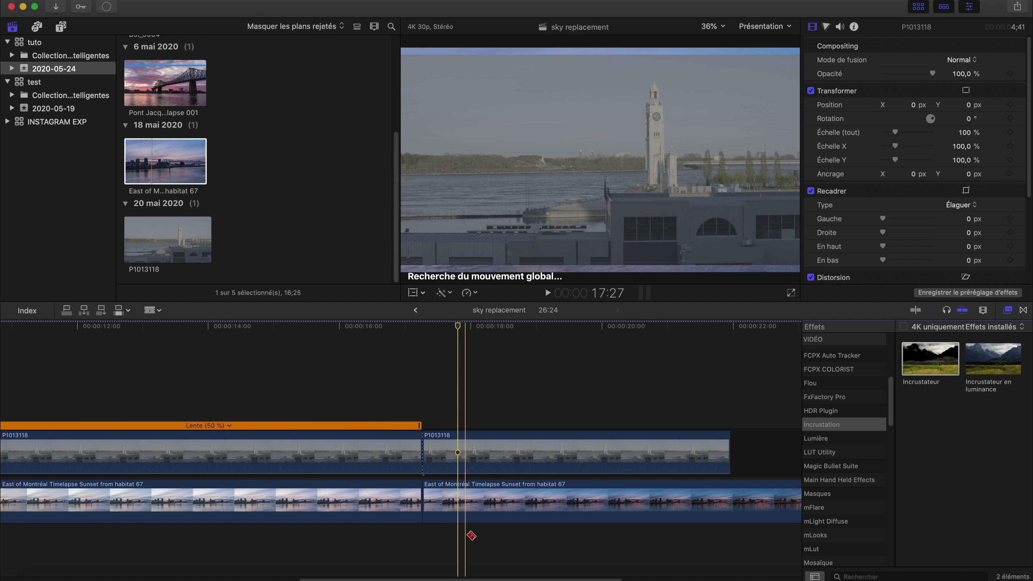
key(BackSpace)
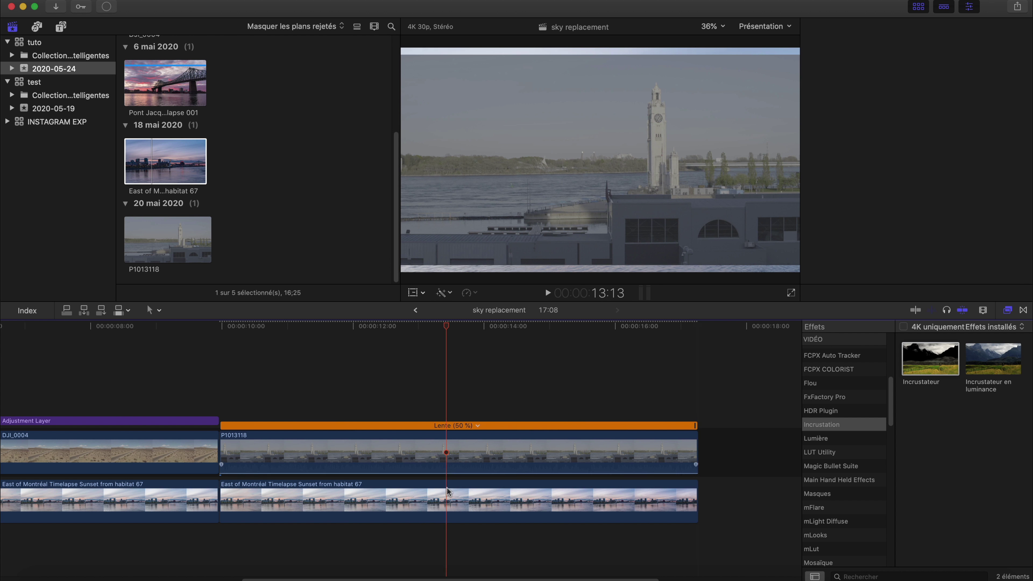
Apply Incrustateur en luminance to P1013118 and select the clip.
scroll(837, 394, down, 7)
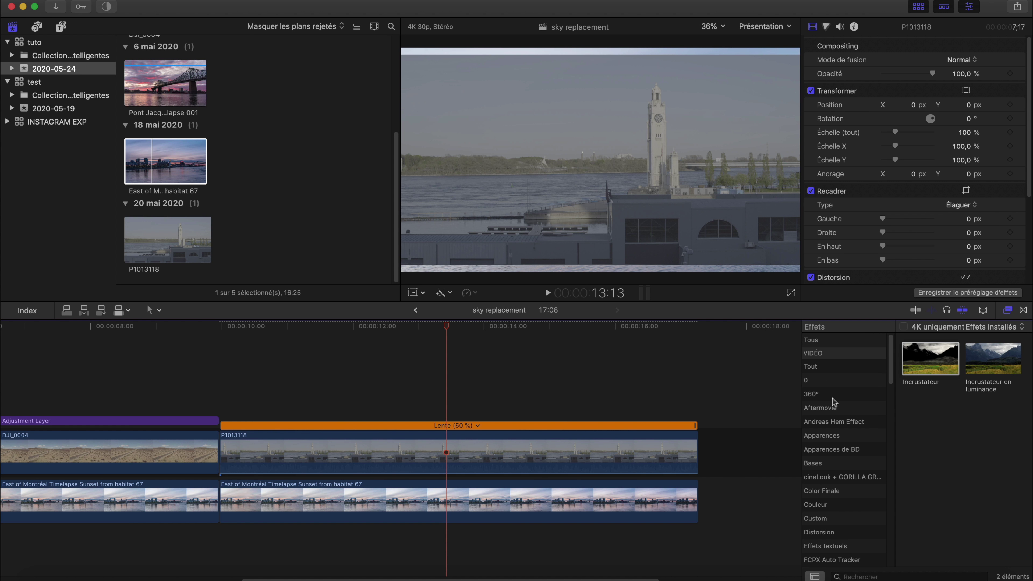
scroll(851, 376, up, 3)
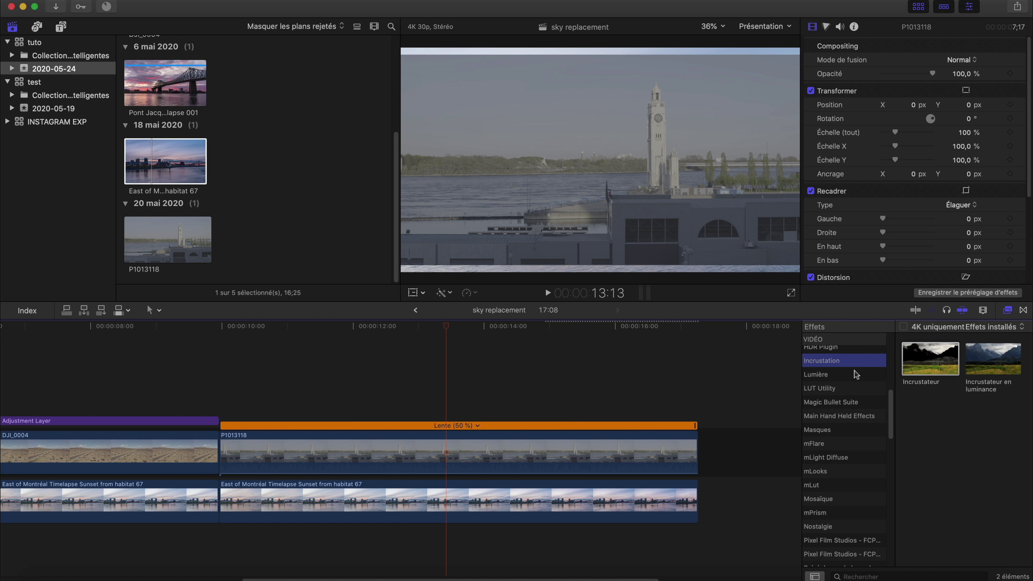
click(925, 358)
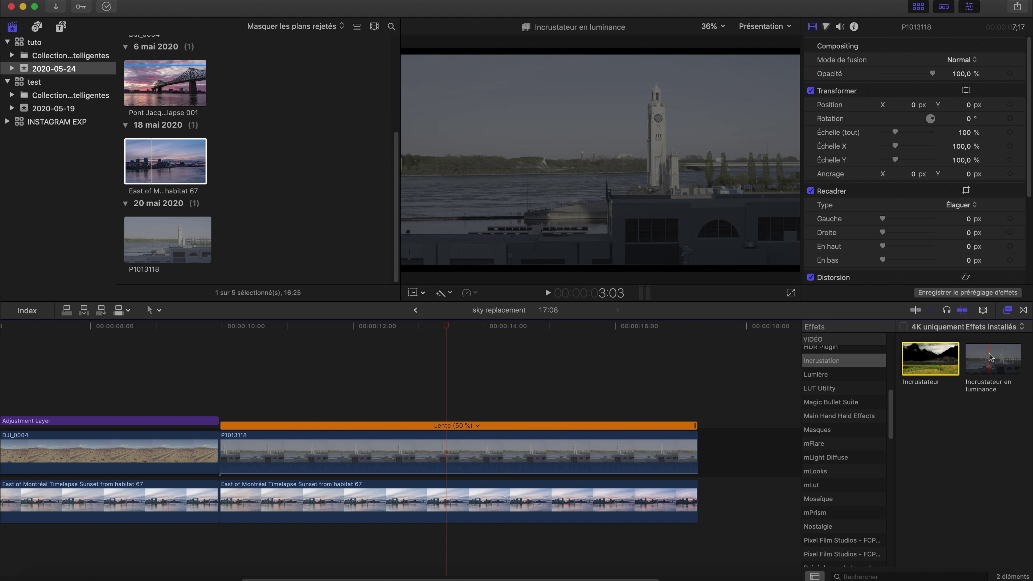
double_click(992, 361)
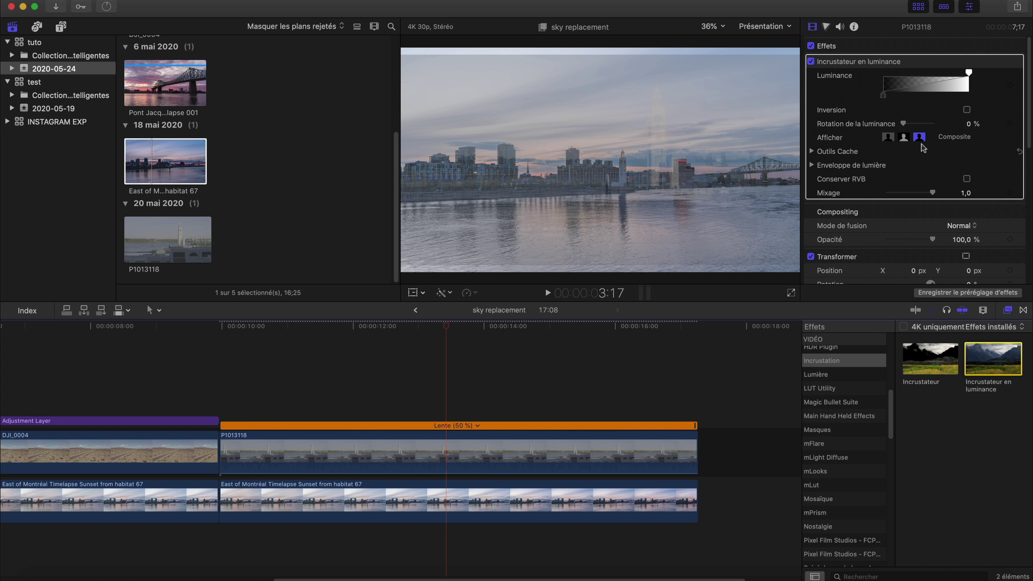
click(642, 445)
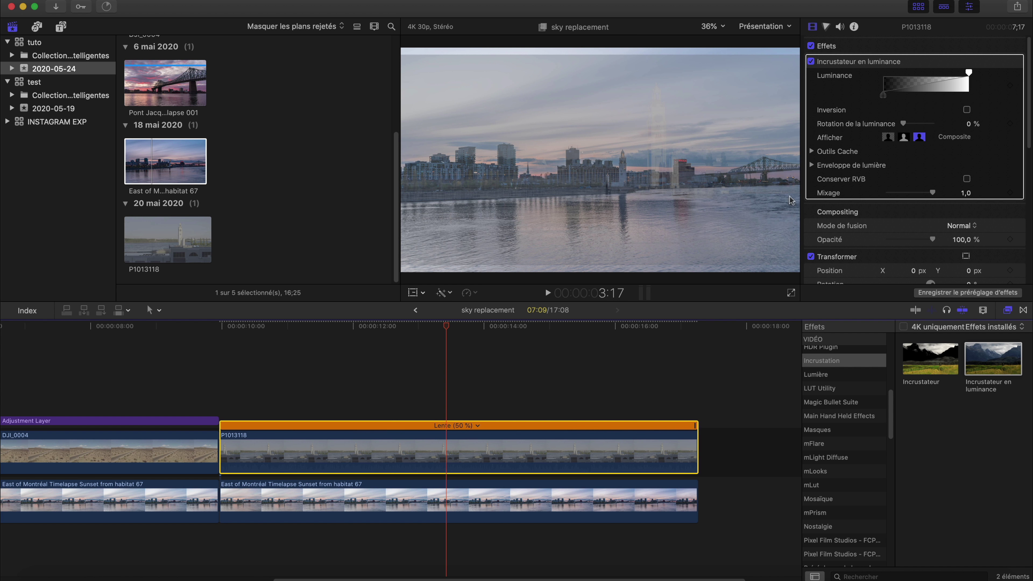
Narrow and invert the luminance key range, then delete the luminance keyer.
drag(968, 72, 940, 72)
mouse_move(883, 95)
mouse_down()
mouse_move(929, 93)
mouse_move(925, 78)
mouse_up()
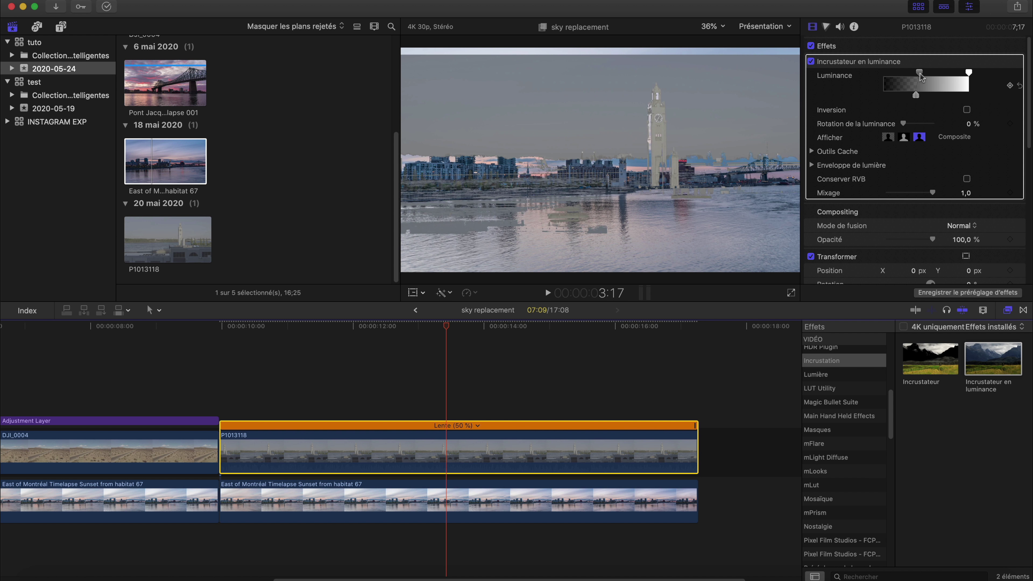
click(966, 109)
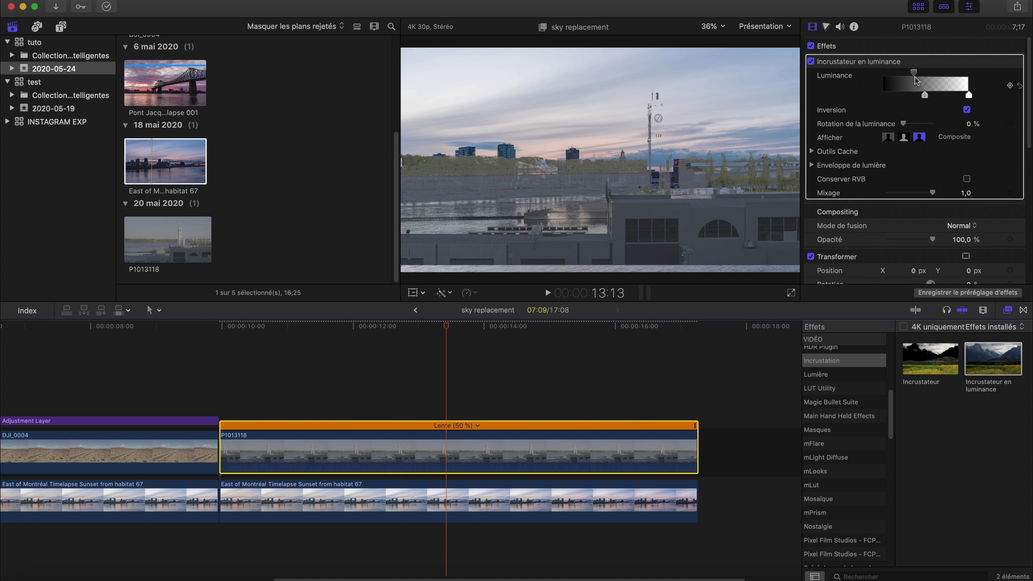
drag(914, 75, 912, 74)
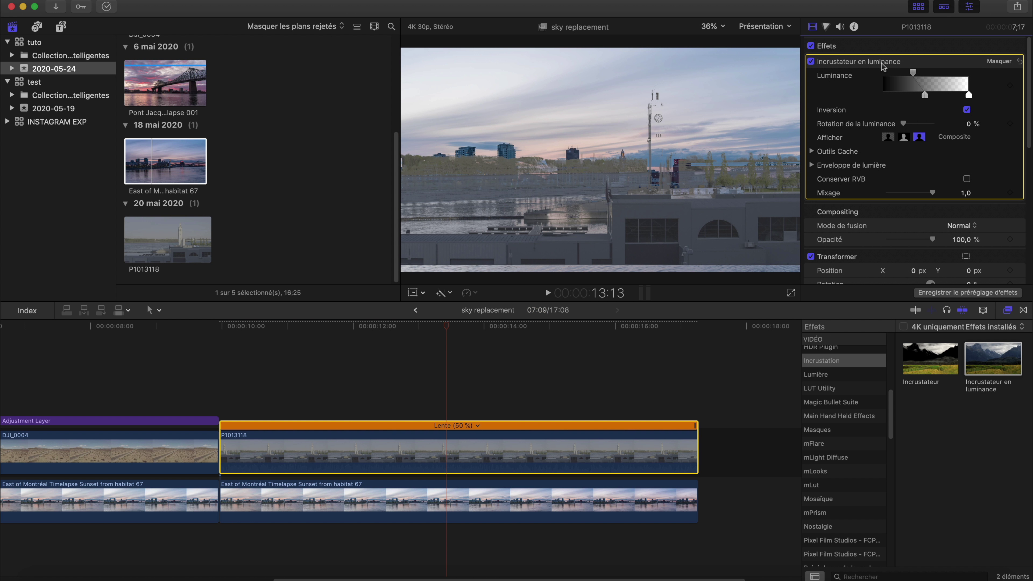
key(Delete)
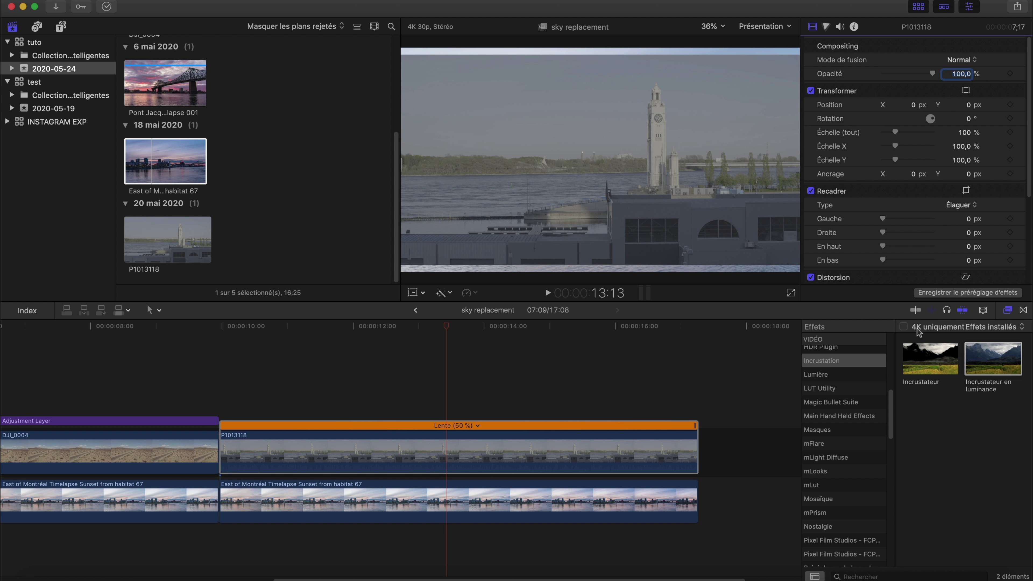
Apply the standard Keyer effect to the P1013118 clip.
click(921, 354)
drag(932, 359, 545, 452)
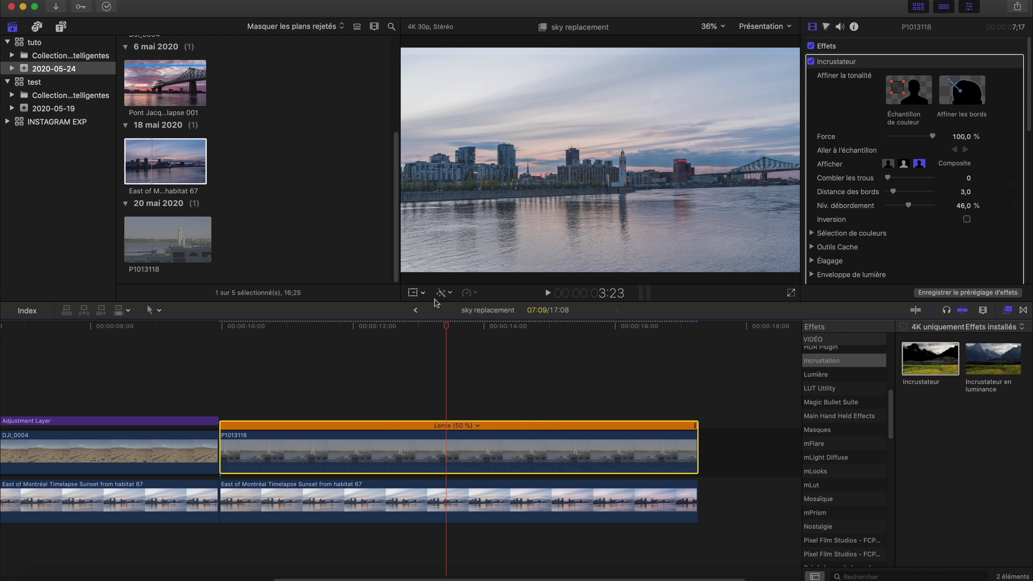
click(450, 453)
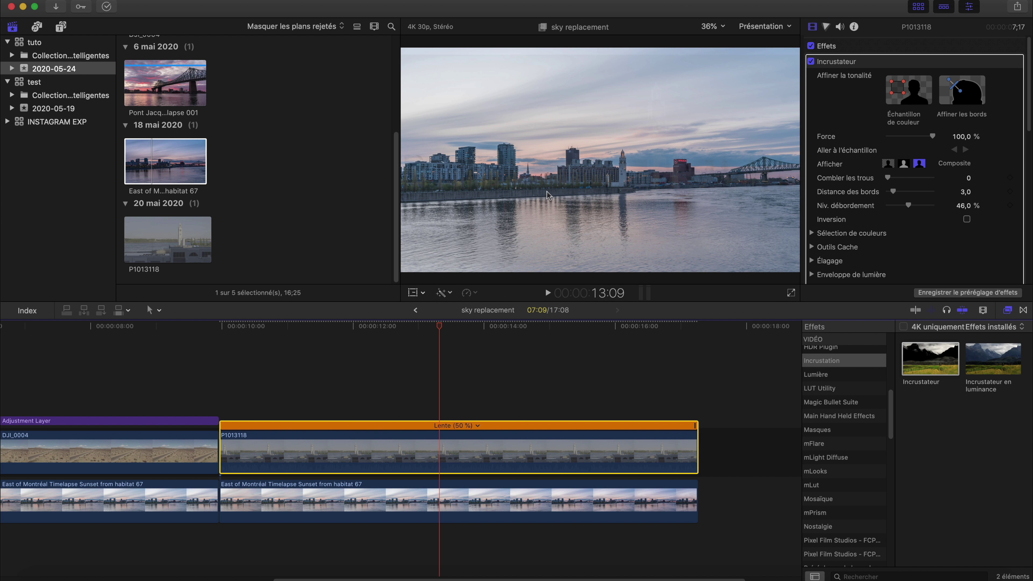
Scale the sunset clip to 117 % at Y −159.2 px and zero the key strength.
click(498, 500)
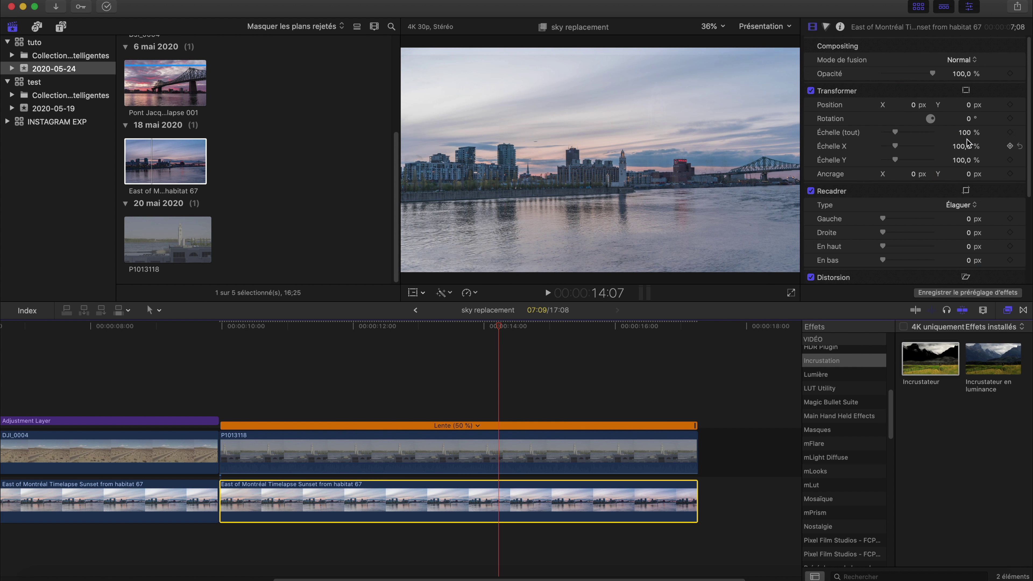
drag(967, 132, 968, 112)
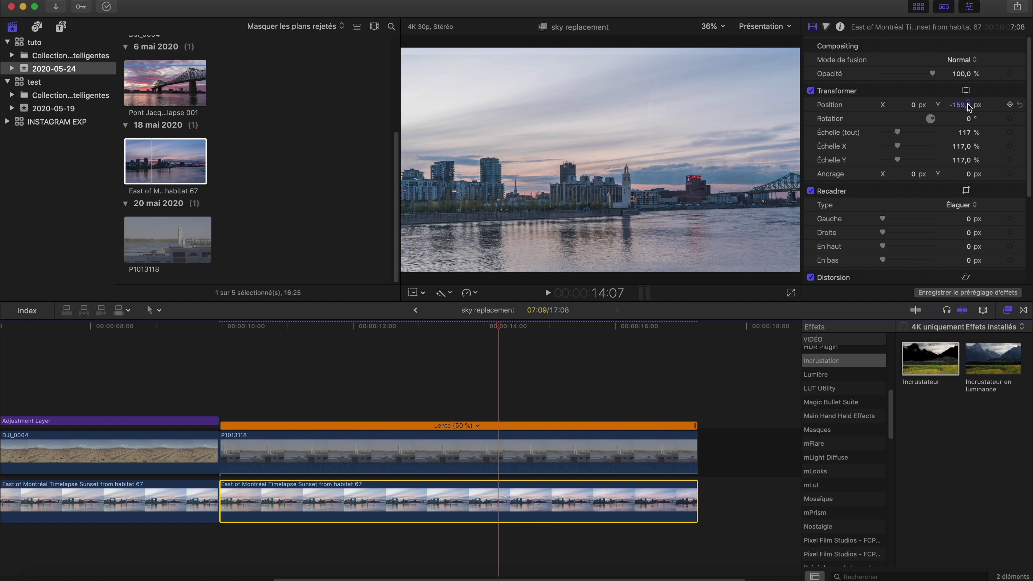
click(531, 454)
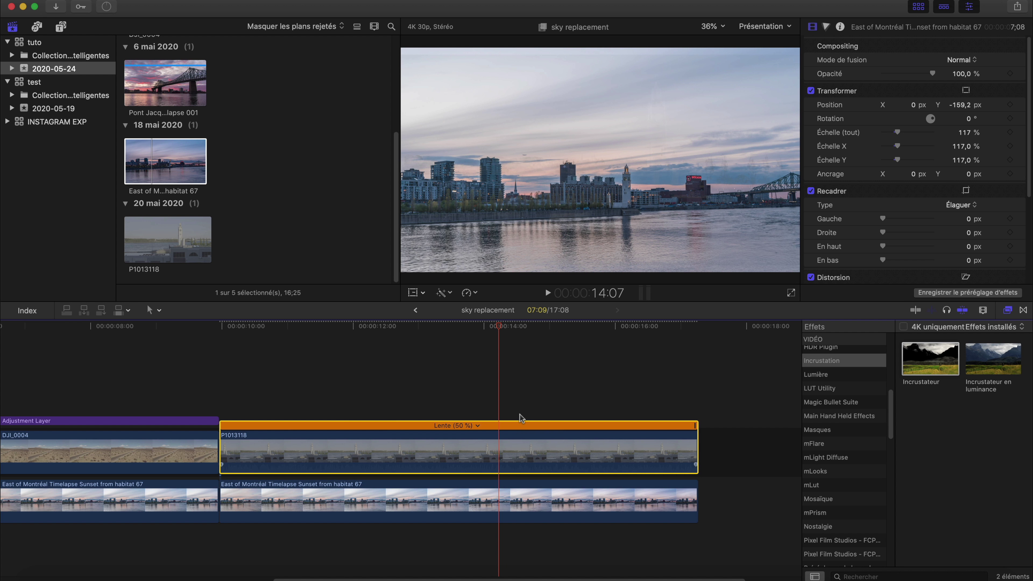
drag(933, 137, 880, 137)
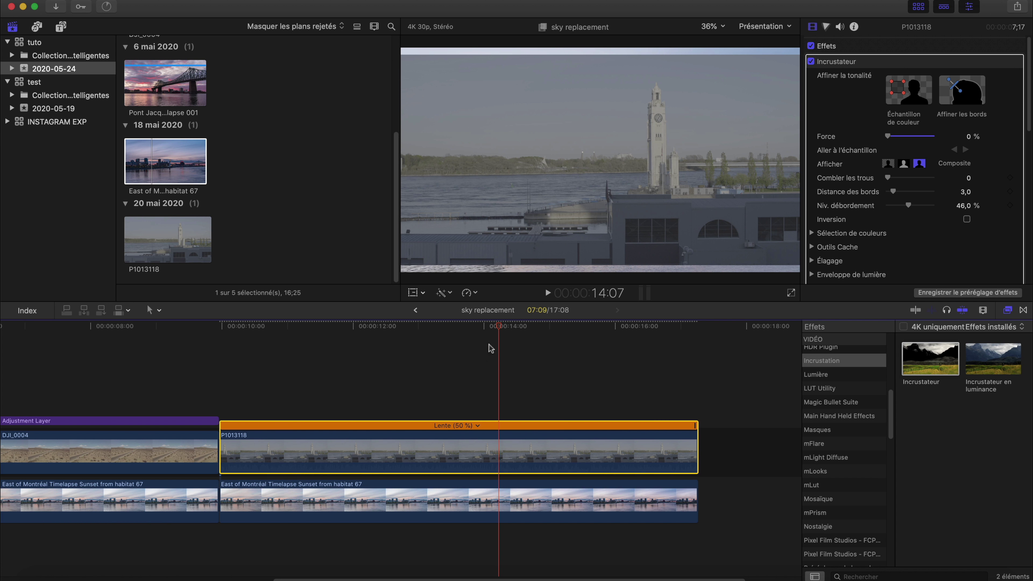
Sample the grey sky right, left and mid-frame, then raise key strength to 3,07 %.
click(901, 94)
drag(765, 73, 726, 110)
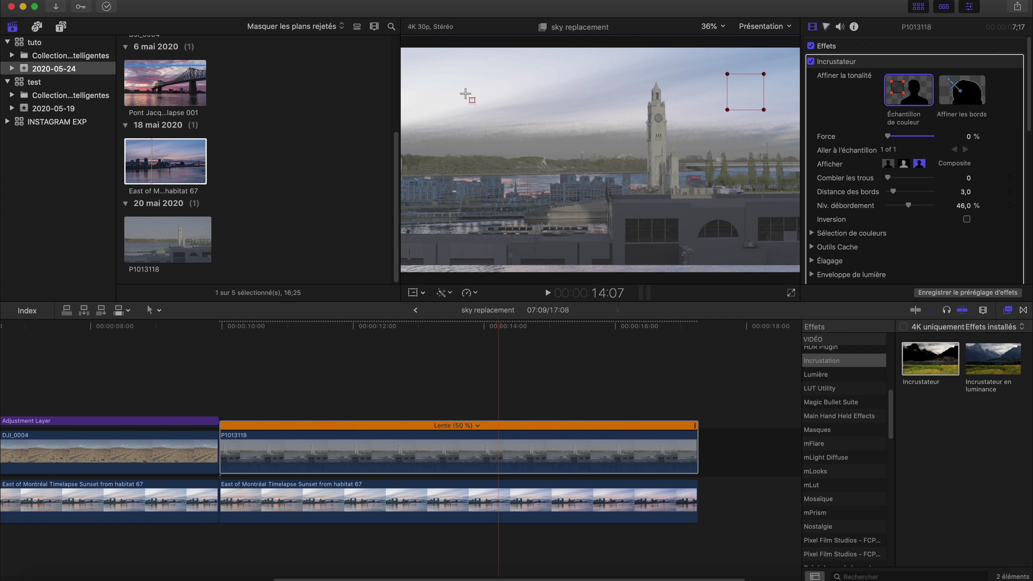
drag(432, 76, 460, 140)
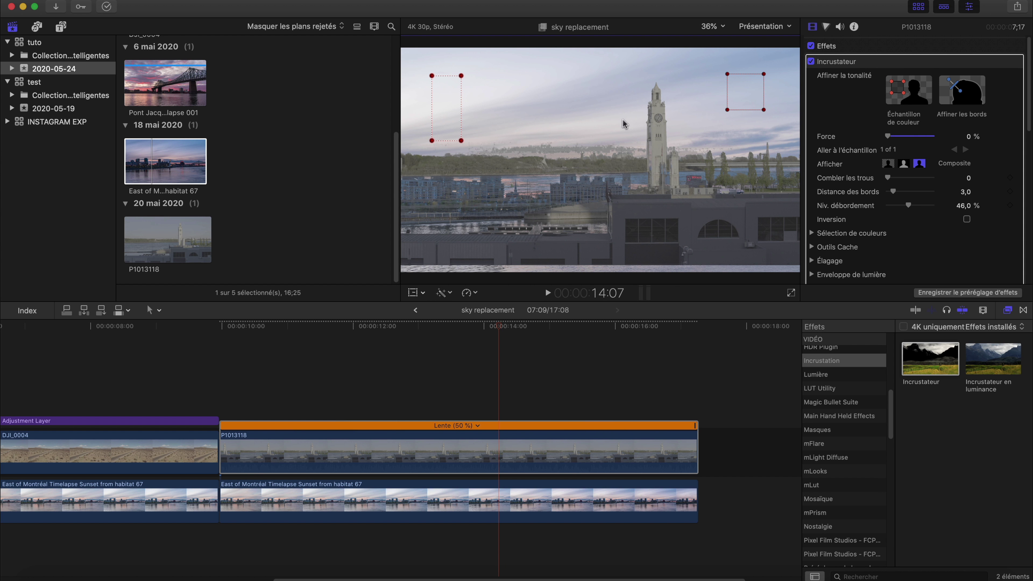
drag(570, 104, 543, 145)
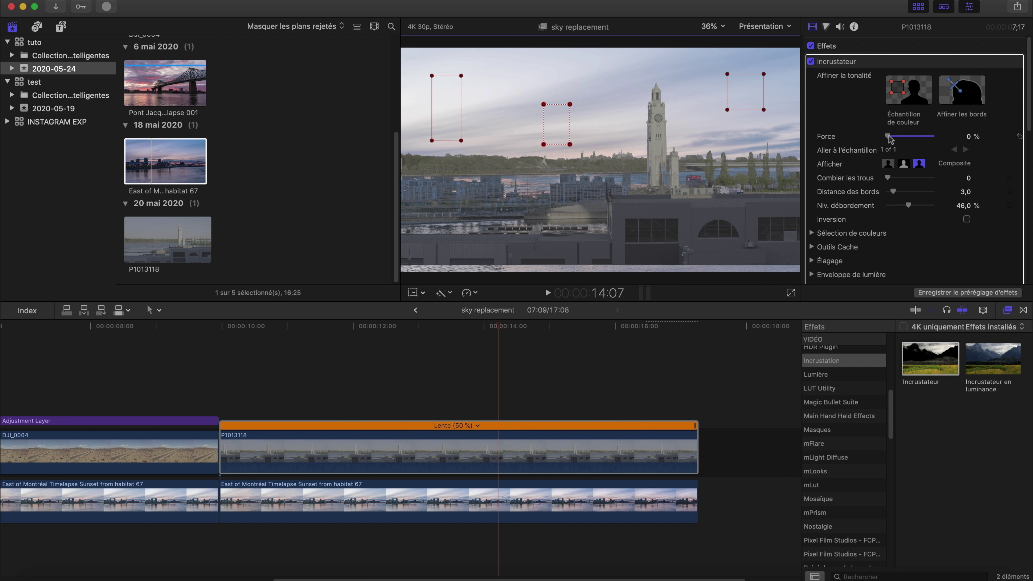
drag(887, 135, 887, 137)
Draw edge-refinement strokes over the left skyline and beside the clock tower.
click(953, 91)
mouse_move(503, 136)
mouse_down()
mouse_move(511, 179)
mouse_move(480, 185)
mouse_up()
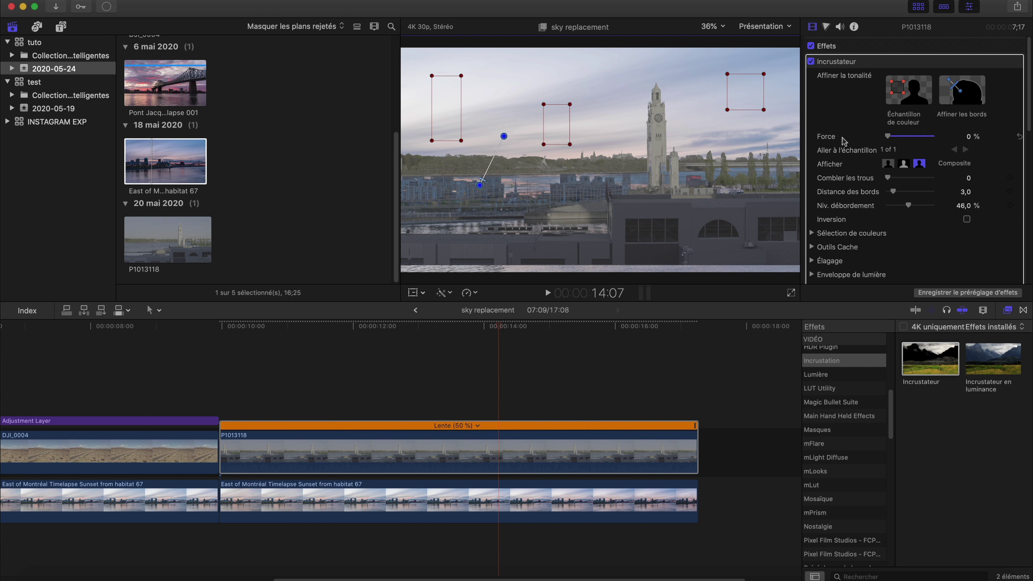
click(953, 102)
mouse_move(710, 123)
mouse_down()
mouse_move(707, 166)
mouse_move(686, 213)
mouse_up()
Collapse the Keyer settings and scale the clock-tower clip to 109 %.
mouse_move(939, 59)
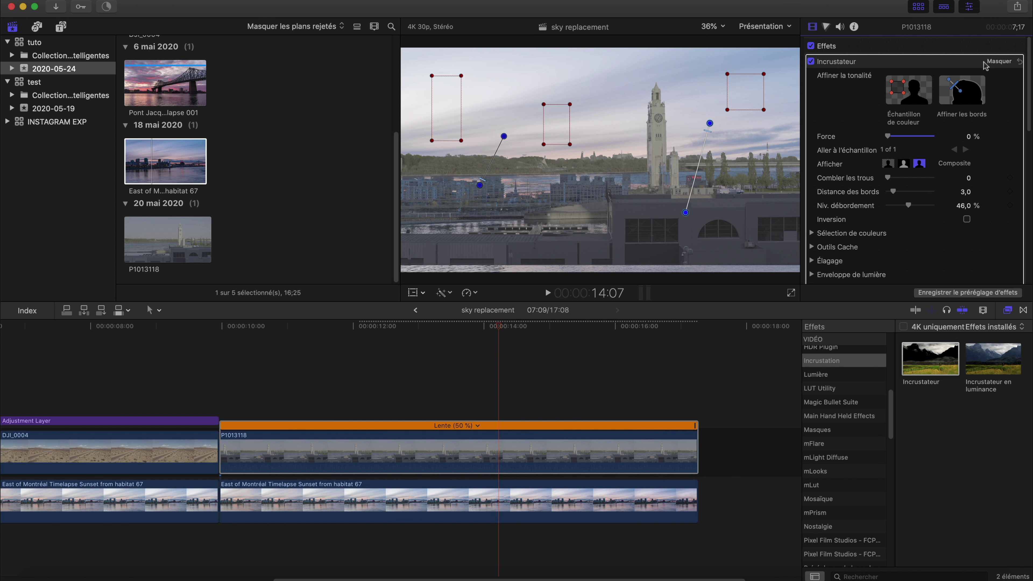
click(985, 62)
drag(969, 169, 976, 167)
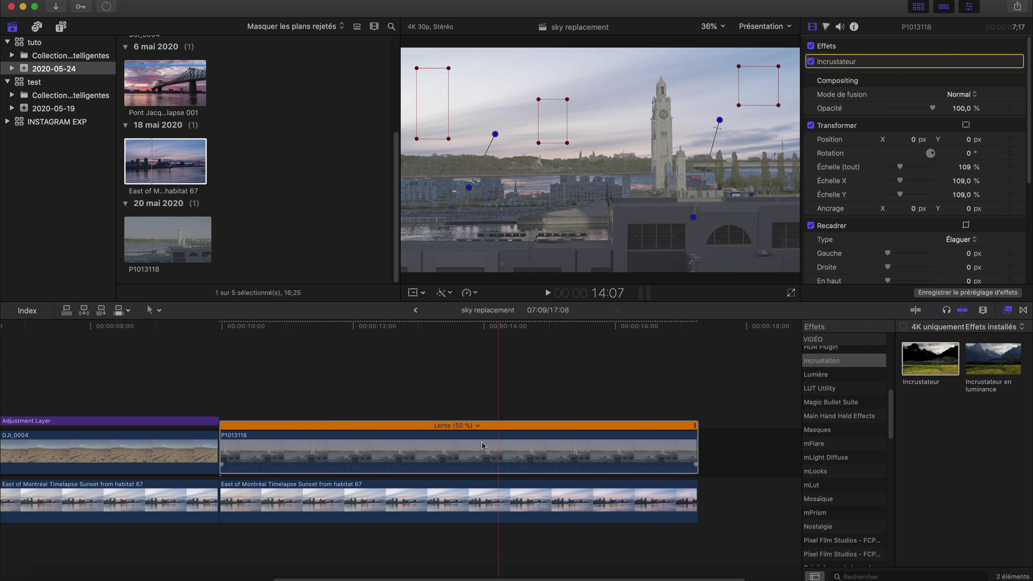
Confirm the 109 % scale and reopen the Keyer settings in the inspector.
click(736, 195)
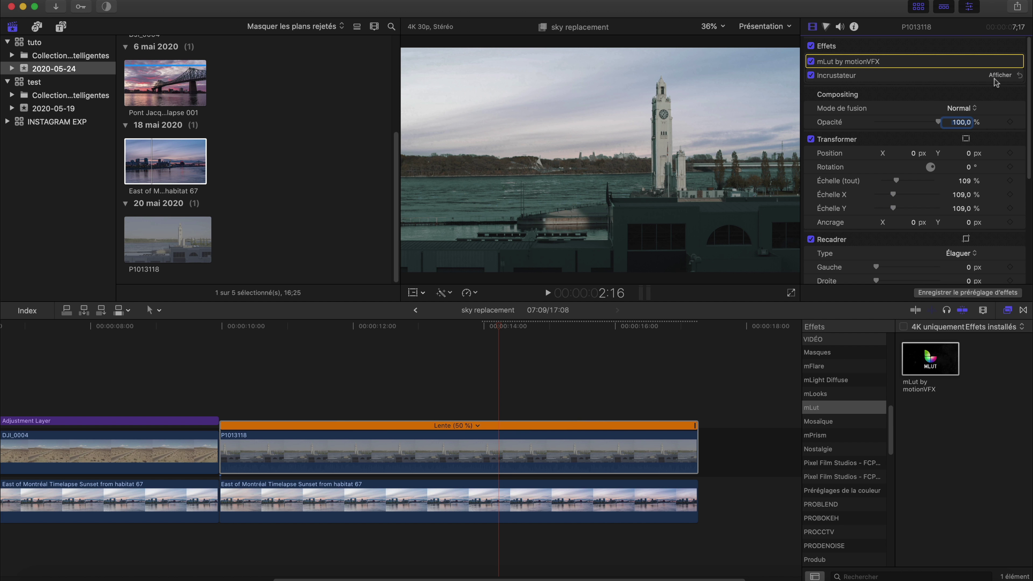
click(997, 76)
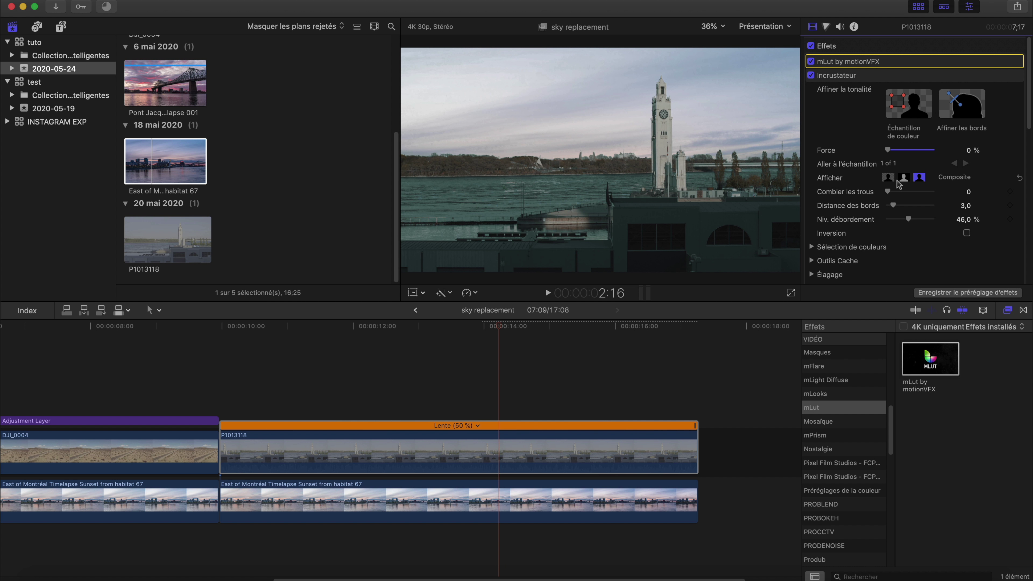
Set the keyer's Niv. débordement (spill level) to 47,86 %.
mouse_move(908, 219)
mouse_down()
mouse_move(927, 222)
mouse_move(910, 223)
mouse_up()
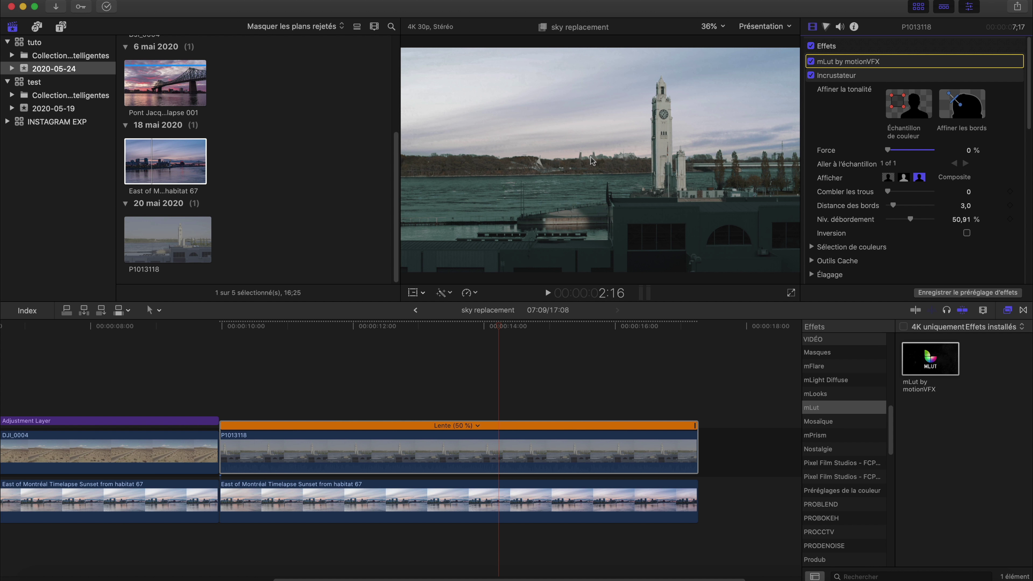
scroll(829, 199, down, 1)
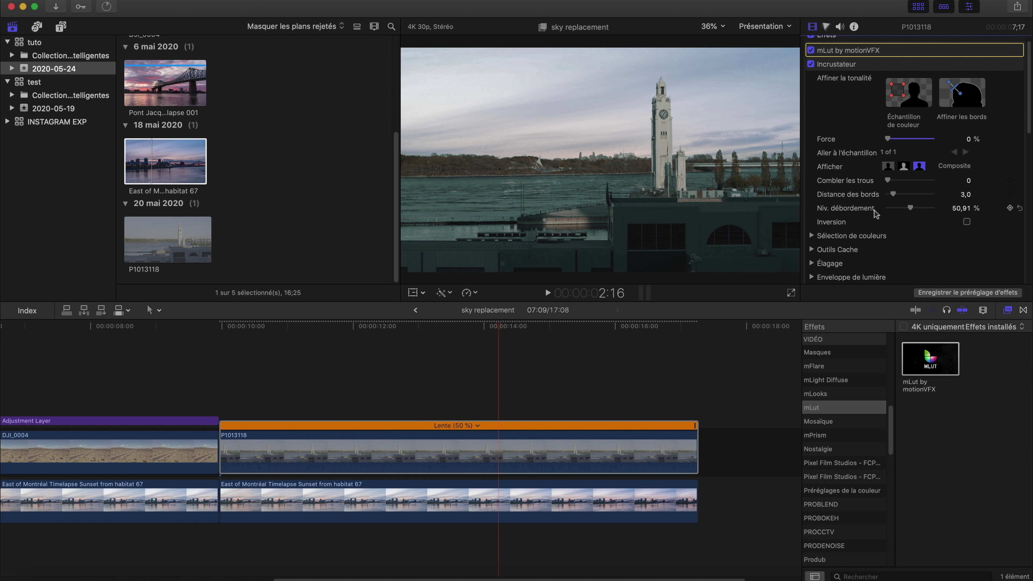
scroll(860, 230, down, 1)
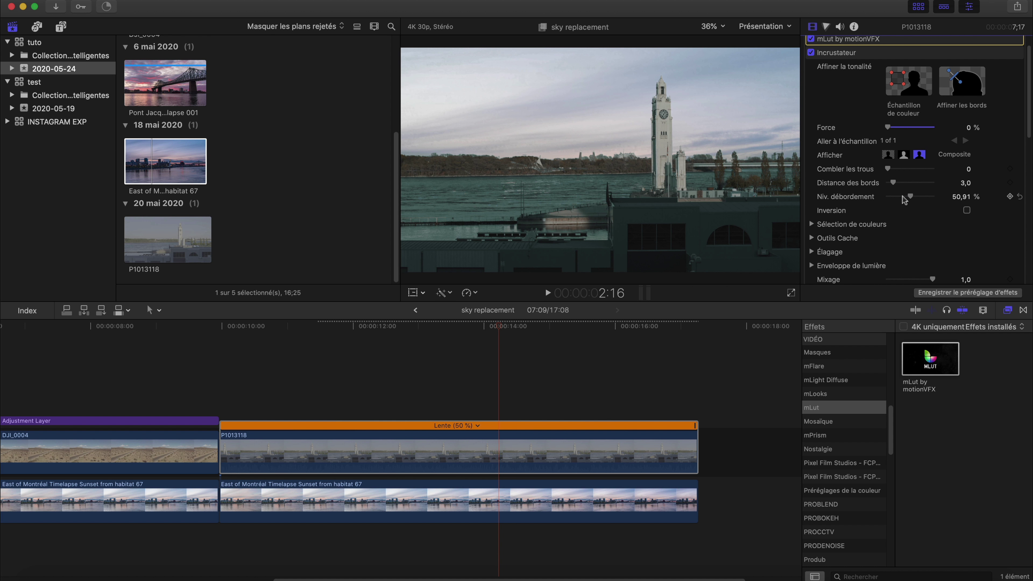
drag(909, 196, 907, 199)
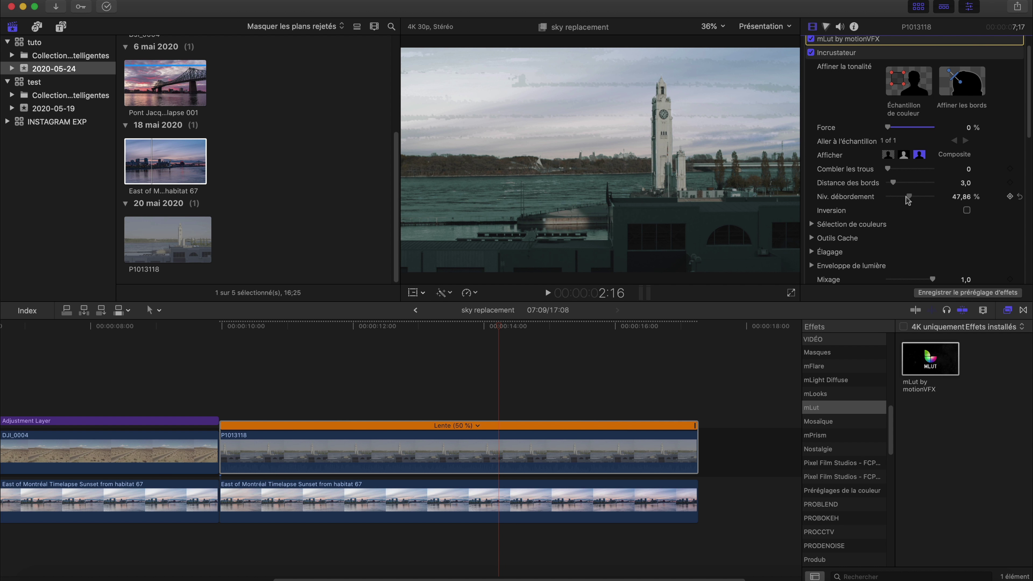
Set the light wrap (Enveloppe de lumière) to Quantité 41 and Intensité 56,73 %.
click(811, 265)
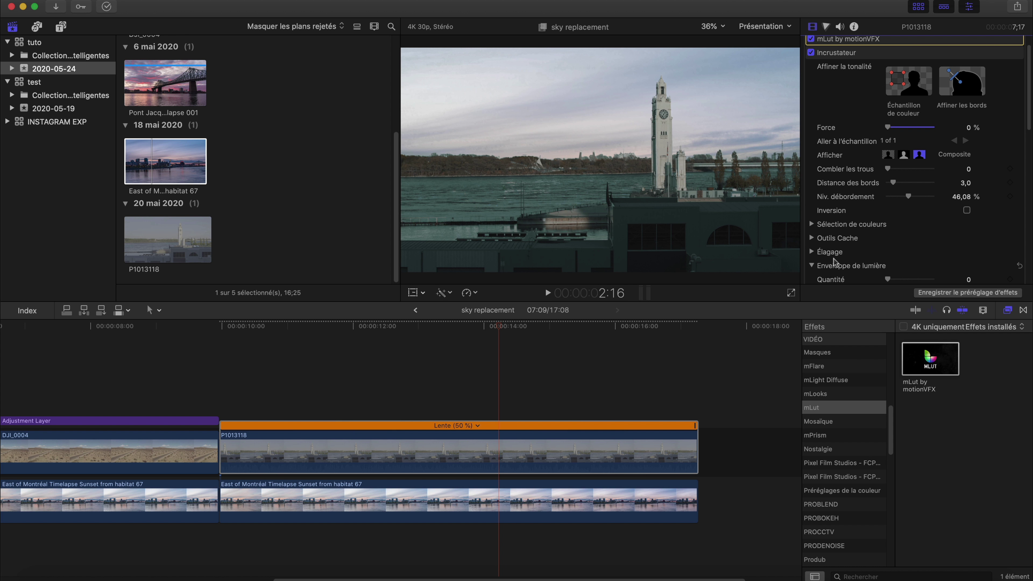
scroll(849, 260, down, 4)
drag(888, 199, 914, 199)
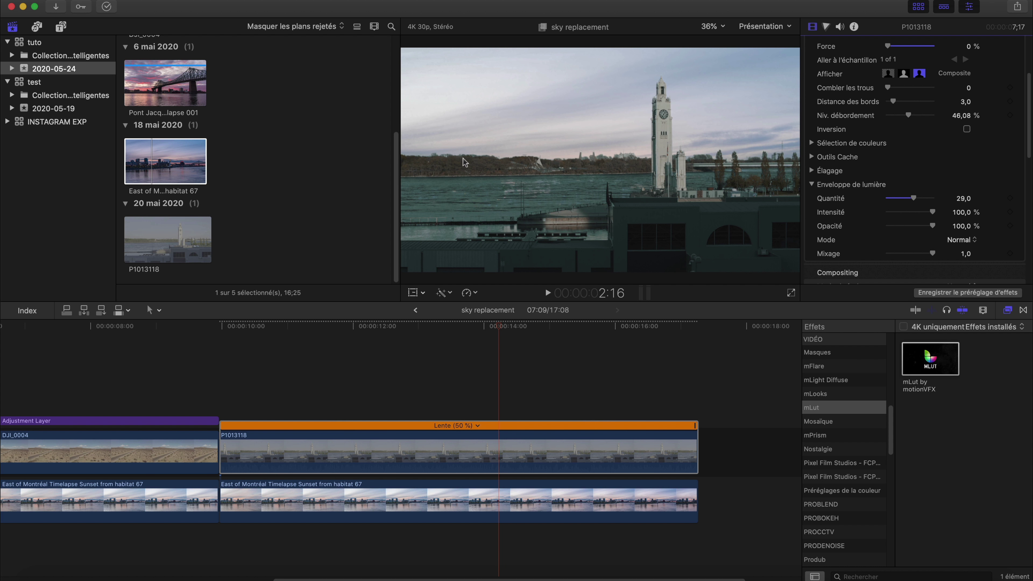
drag(914, 198, 926, 199)
drag(932, 212, 915, 217)
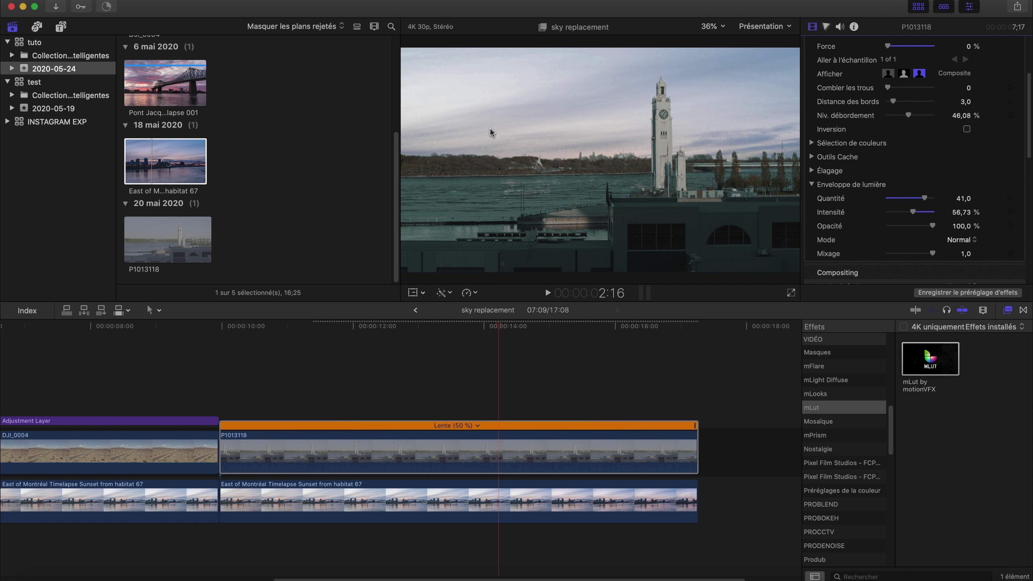
mouse_move(932, 226)
mouse_down()
mouse_move(918, 227)
mouse_move(941, 227)
mouse_up()
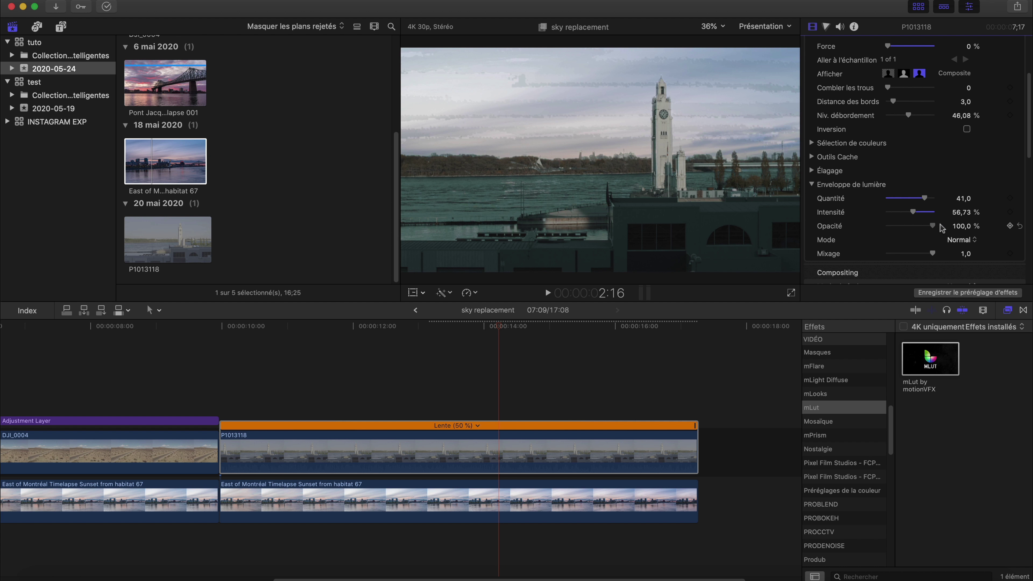
Raise the spill contrast upper limit in Élagage to 1.
click(811, 172)
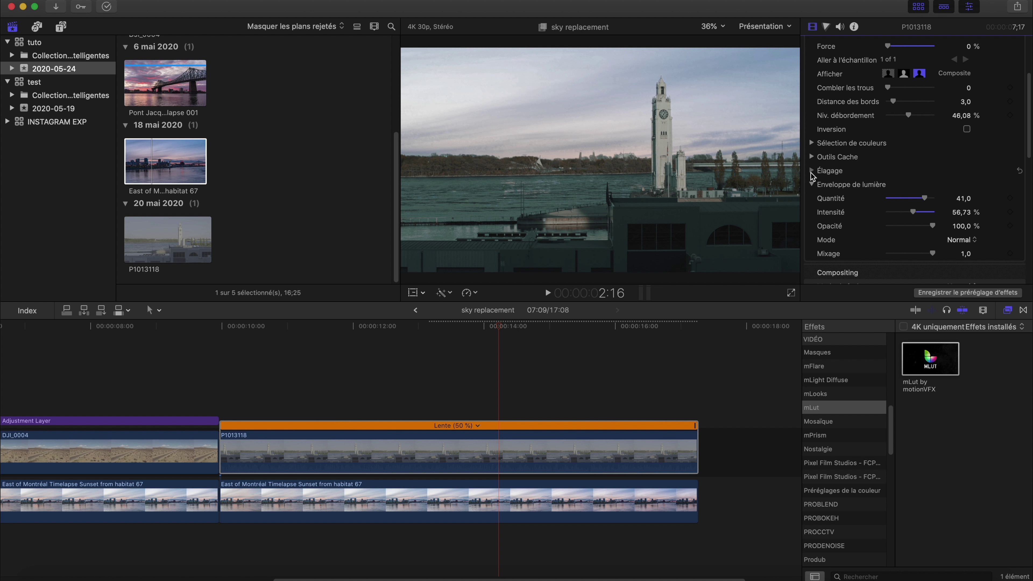
drag(977, 198, 968, 198)
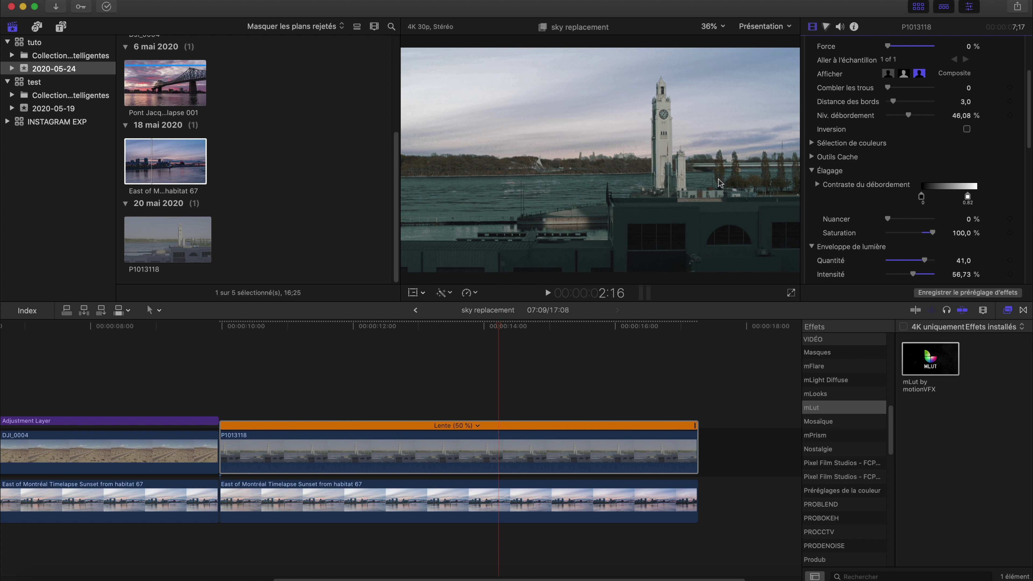
drag(967, 198, 977, 198)
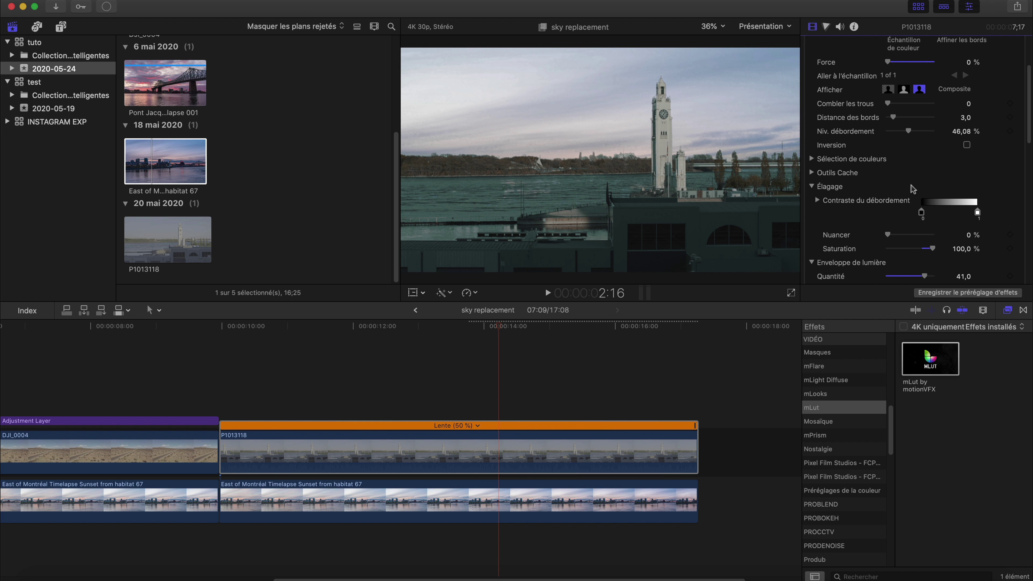
scroll(975, 122, up, 5)
Hide the LUT and keyer settings and extend the adjustment layer across P1013118.
click(998, 62)
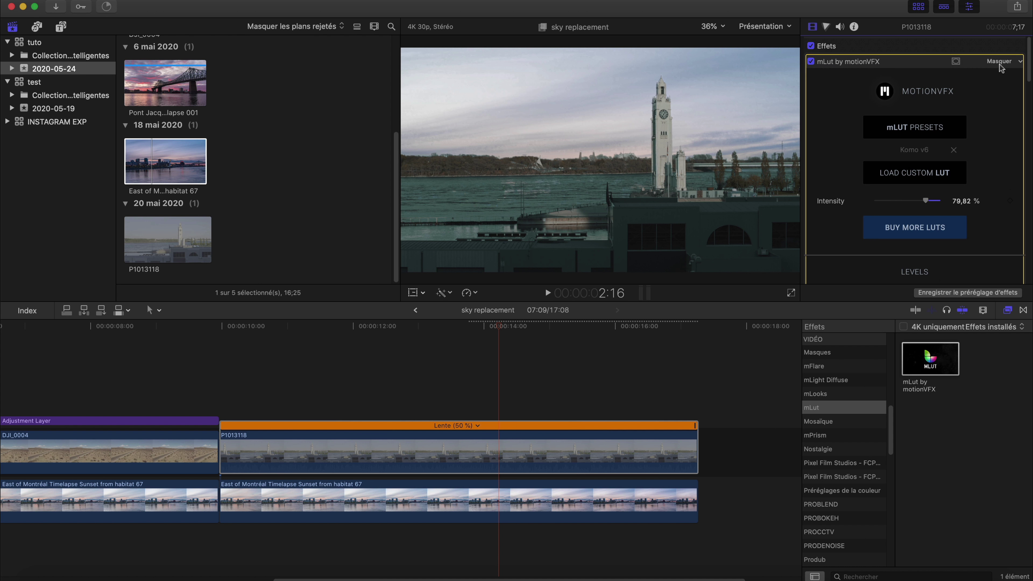
click(1000, 61)
click(1002, 75)
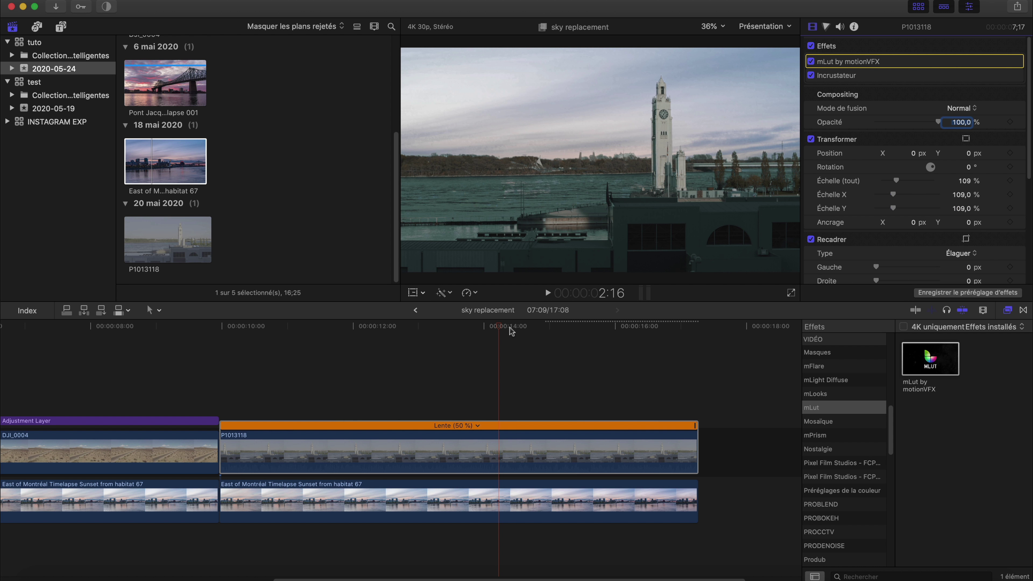
key(super+z)
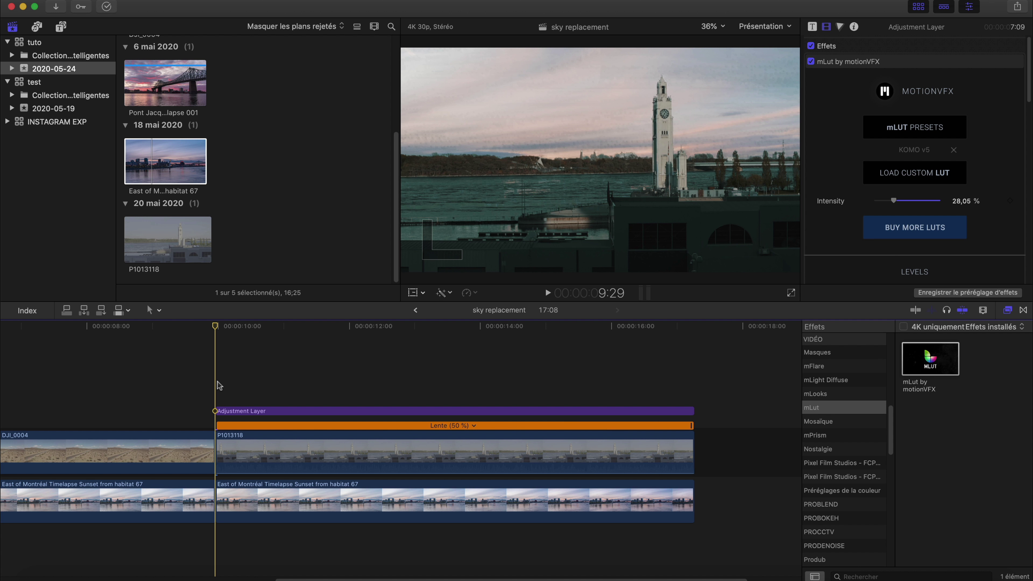
Play back the graded composite, stop, and select the P1013118 clip.
key(space)
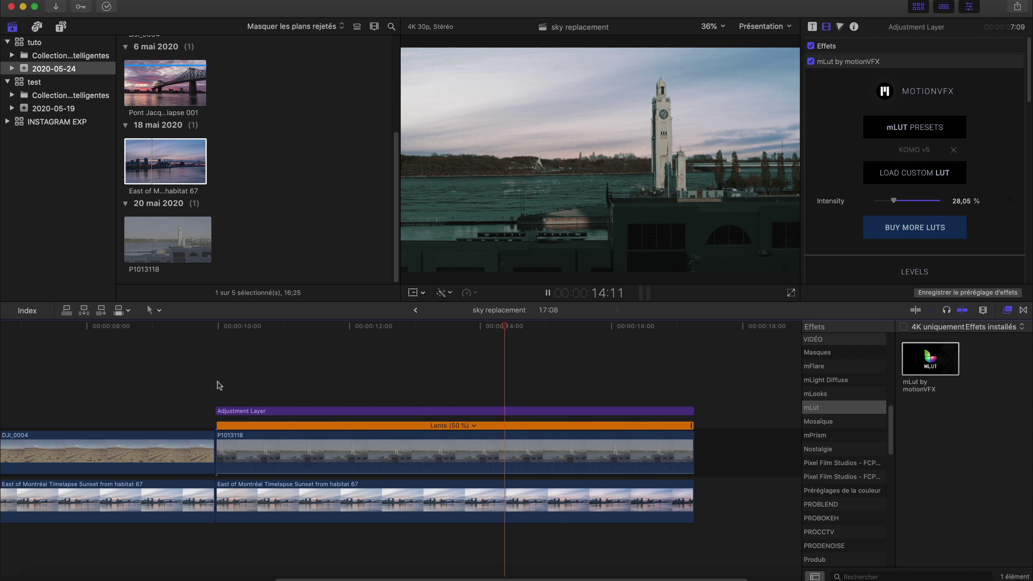
key(space)
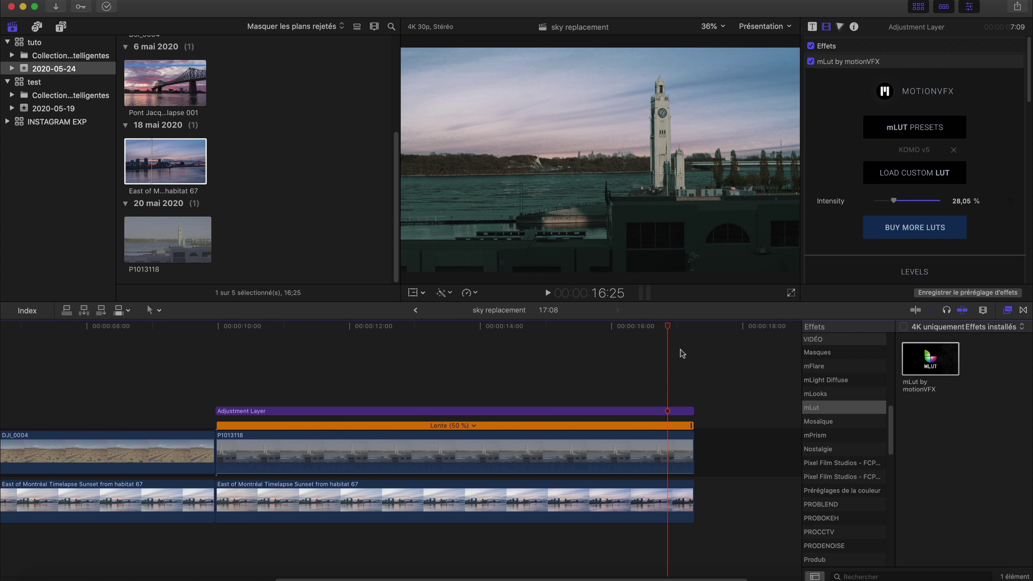
click(458, 444)
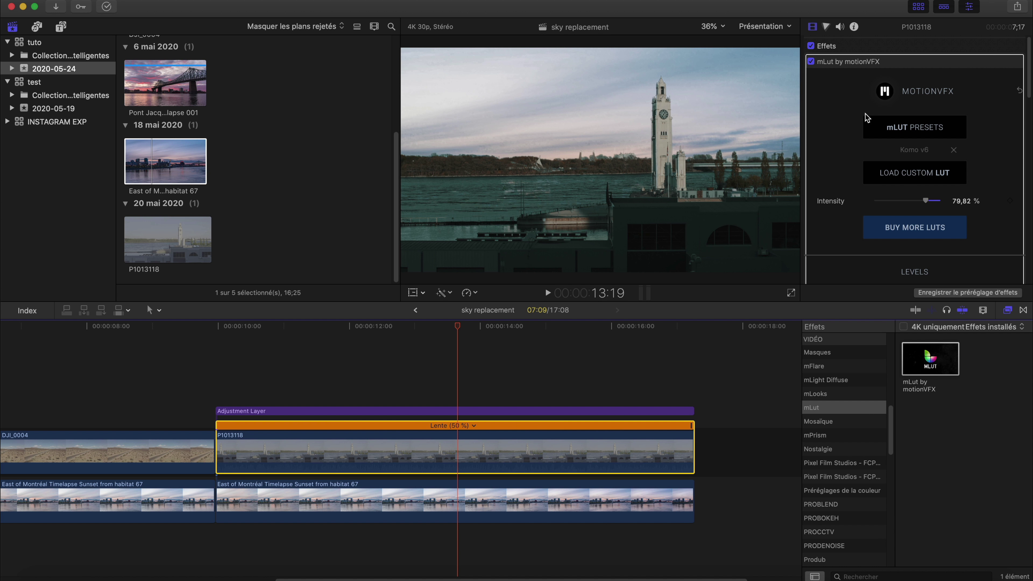
Collapse the LUT settings, expand the keyer's, and raise Combler les trous to 0,68.
click(998, 62)
click(998, 76)
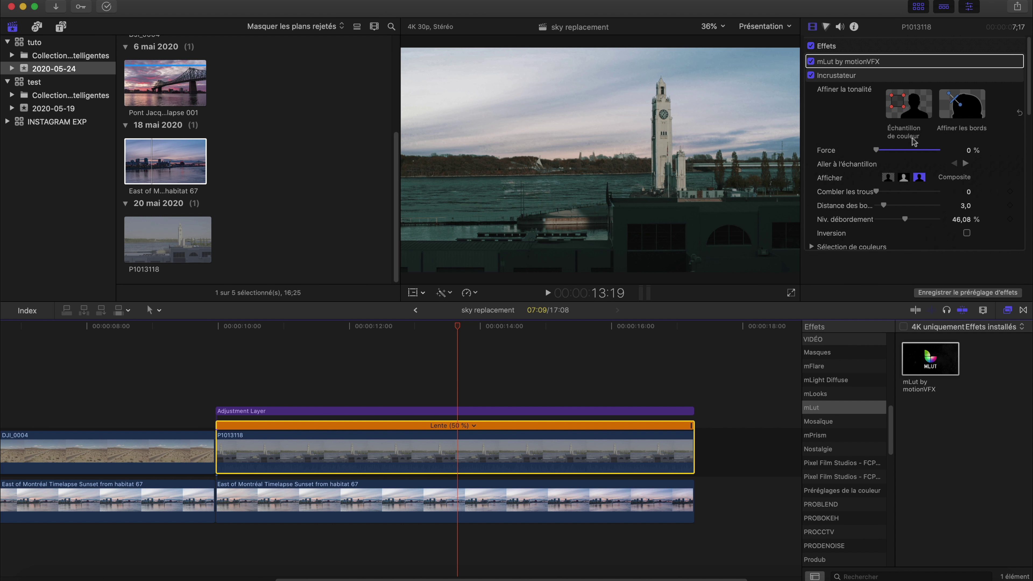
scroll(902, 212, down, 1)
drag(879, 190, 883, 194)
click(338, 327)
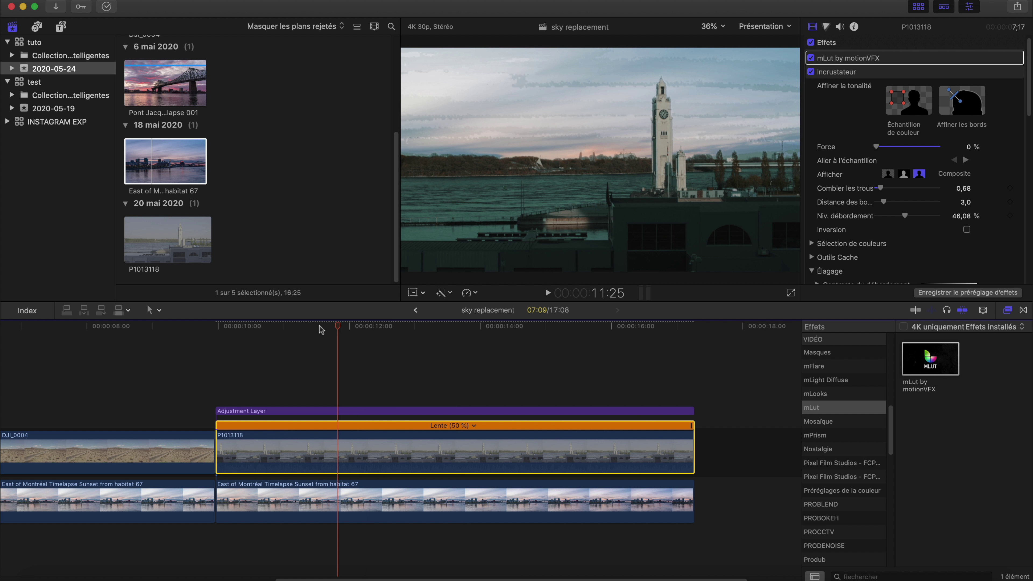
Review the key by playback and scrubbing to 12 seconds, then raise Niv. débordement to 48,55 %.
key(space)
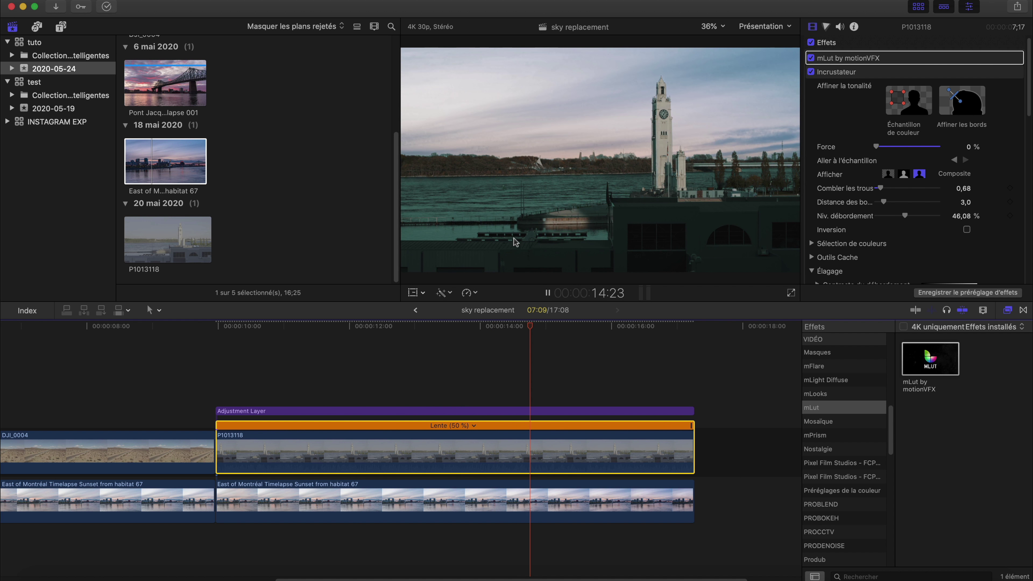
key(space)
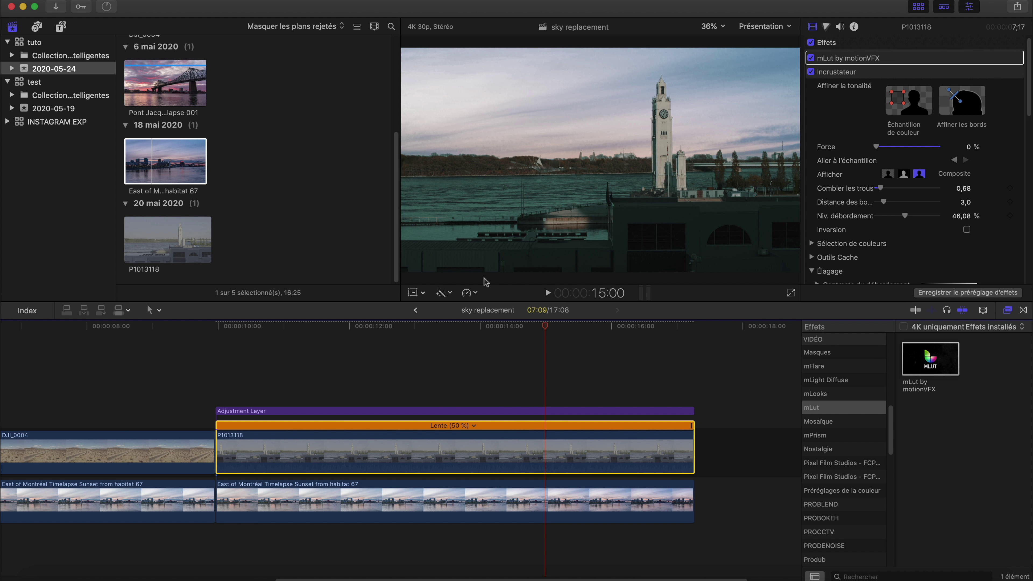
drag(547, 331, 347, 341)
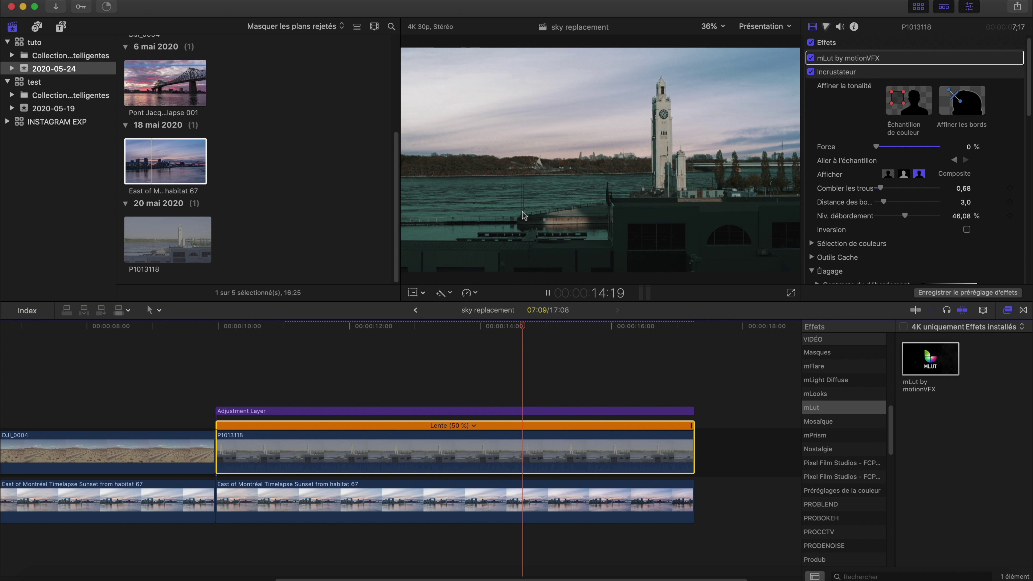
key(space)
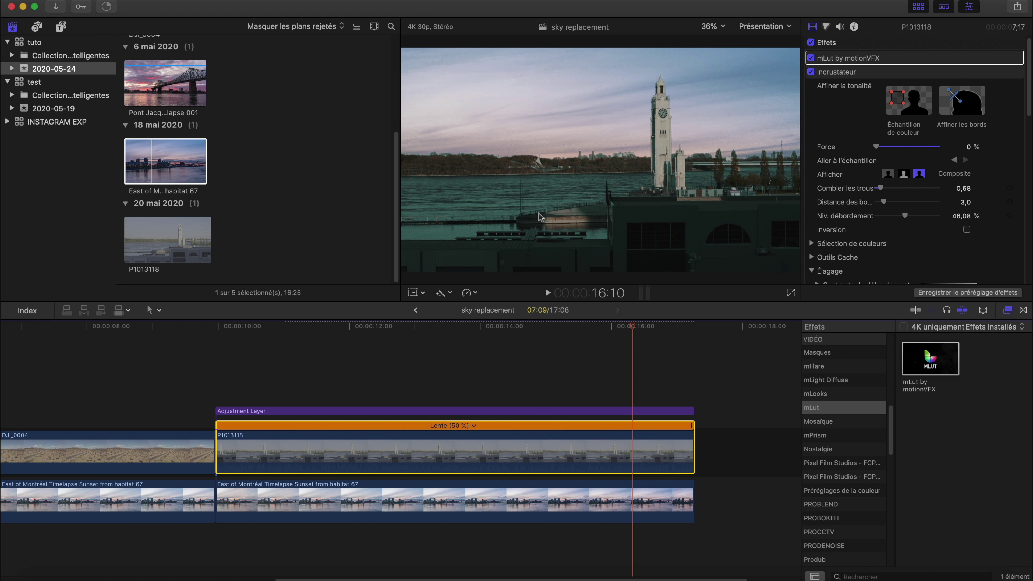
drag(633, 343, 348, 344)
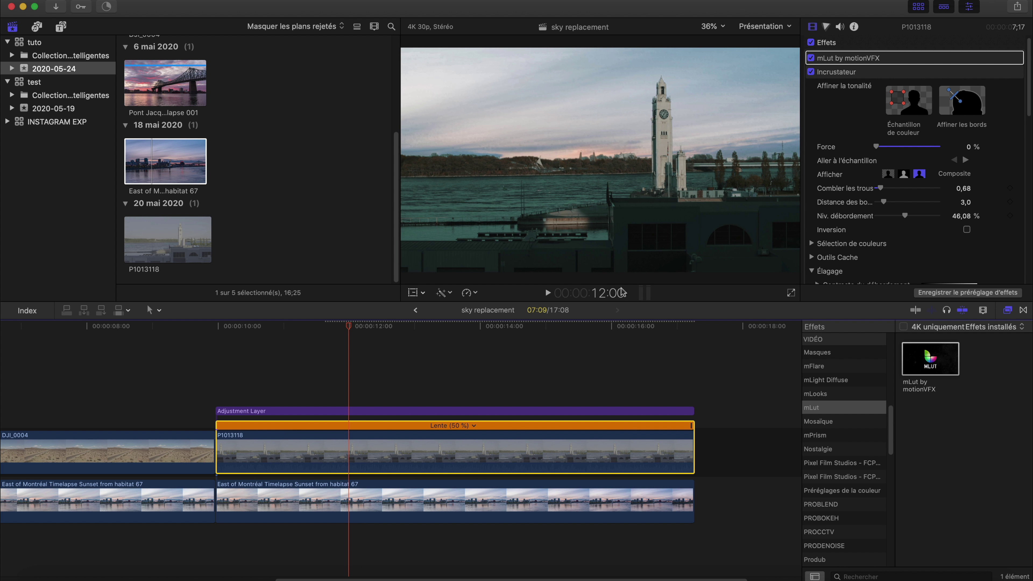
mouse_move(905, 216)
mouse_down()
mouse_move(921, 218)
mouse_move(907, 216)
mouse_up()
click(966, 229)
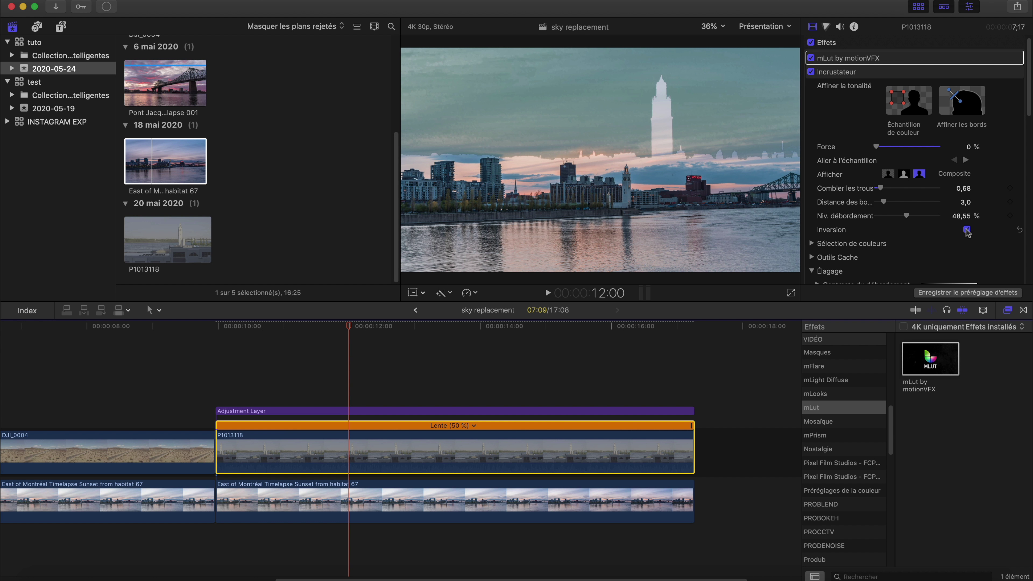
click(278, 351)
scroll(273, 350, left, 2)
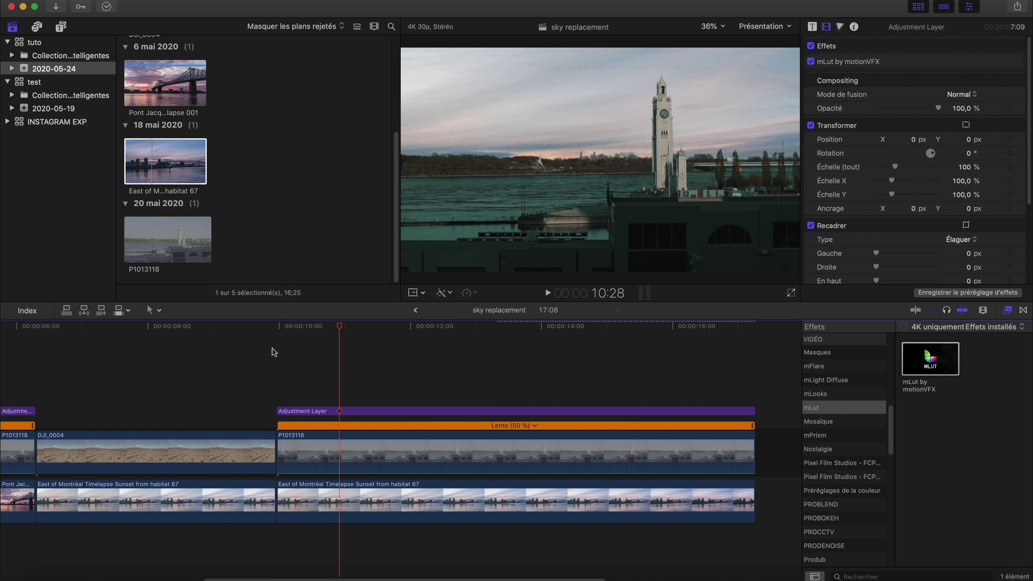